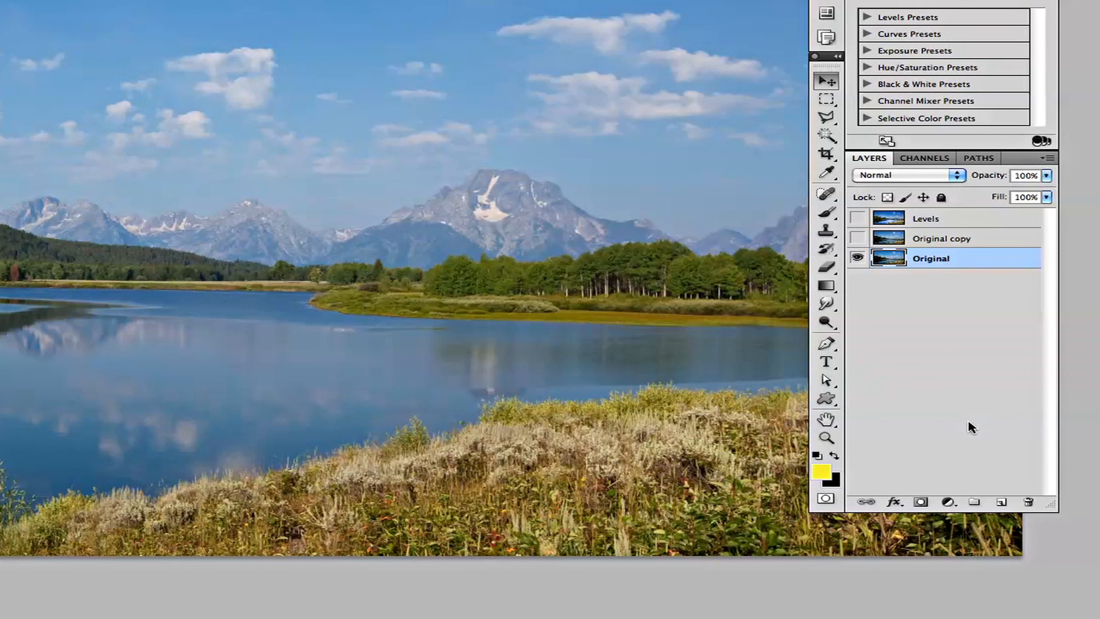
Add a Levels adjustment layer above the Original layer and set its shadow input level to 53
left_click(949, 501)
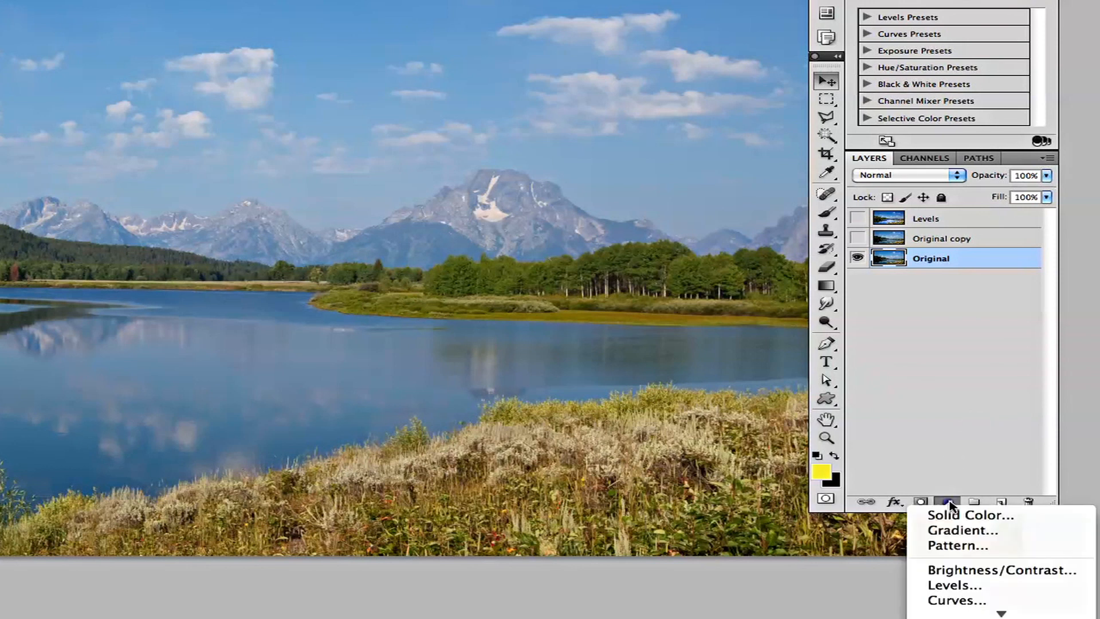
left_click(978, 586)
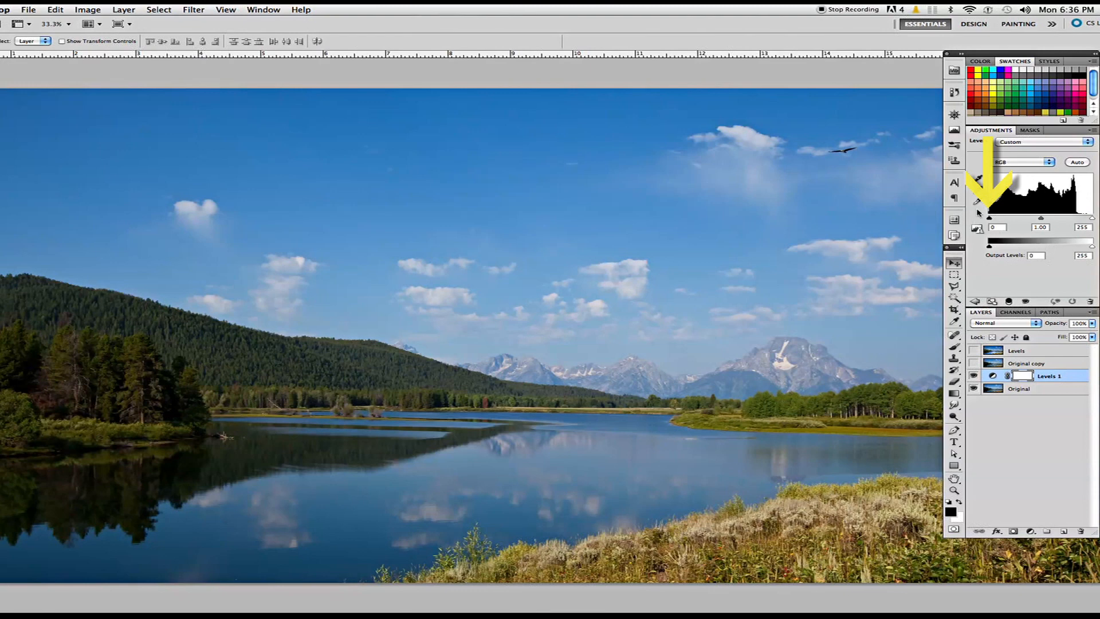
left_click_drag(990, 220, 1006, 220)
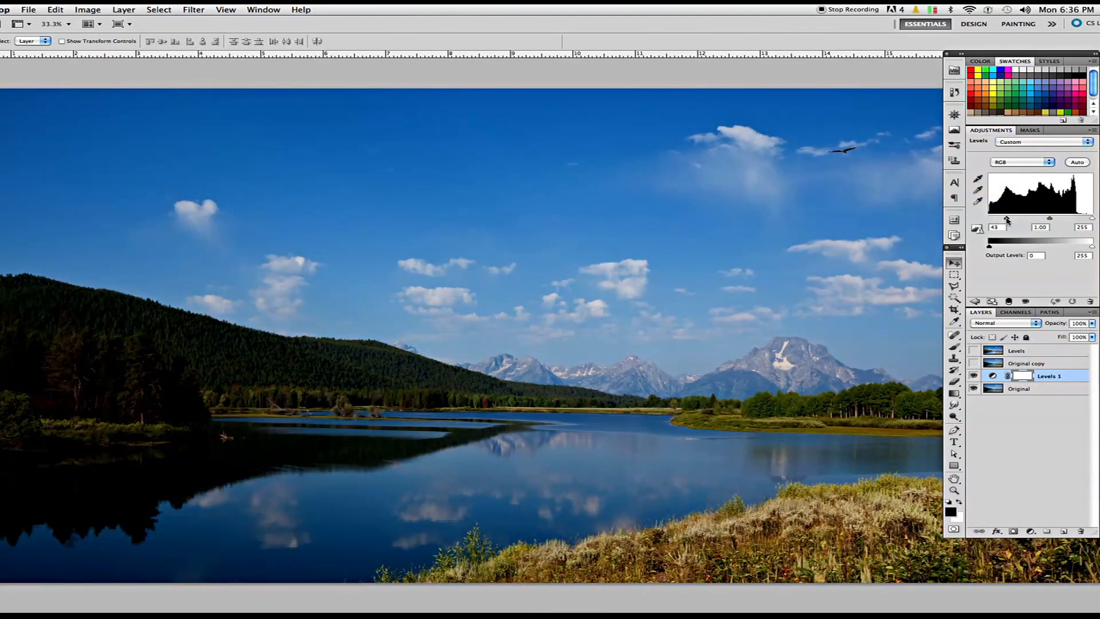
left_click_drag(1010, 220, 1011, 220)
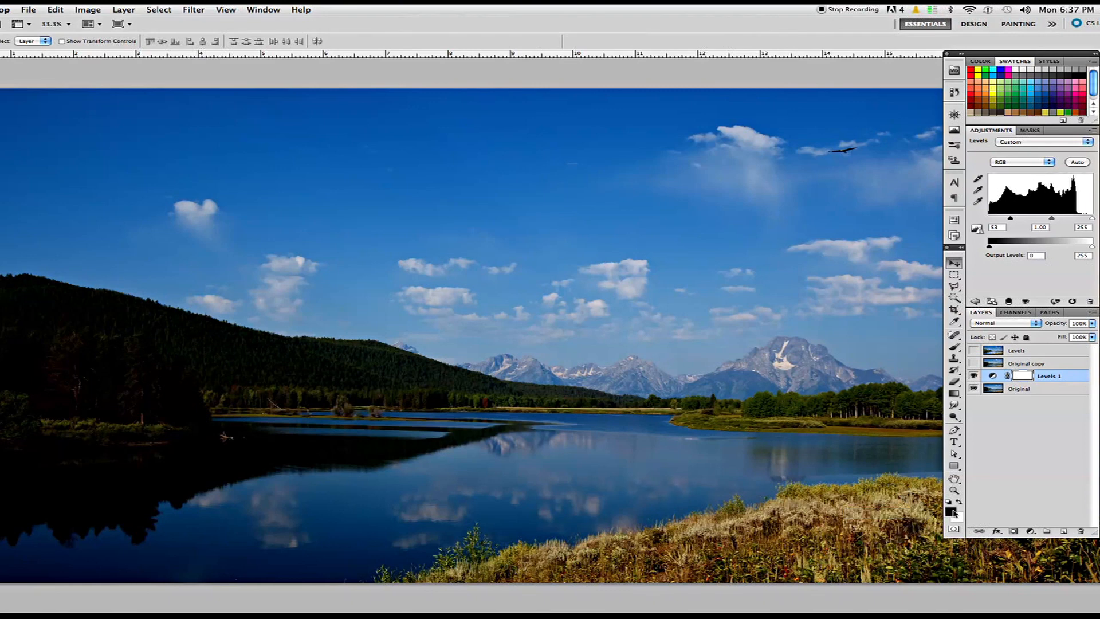
Make white the foreground color, activate the Brush tool, and slightly enlarge the soft round brush
key("x")
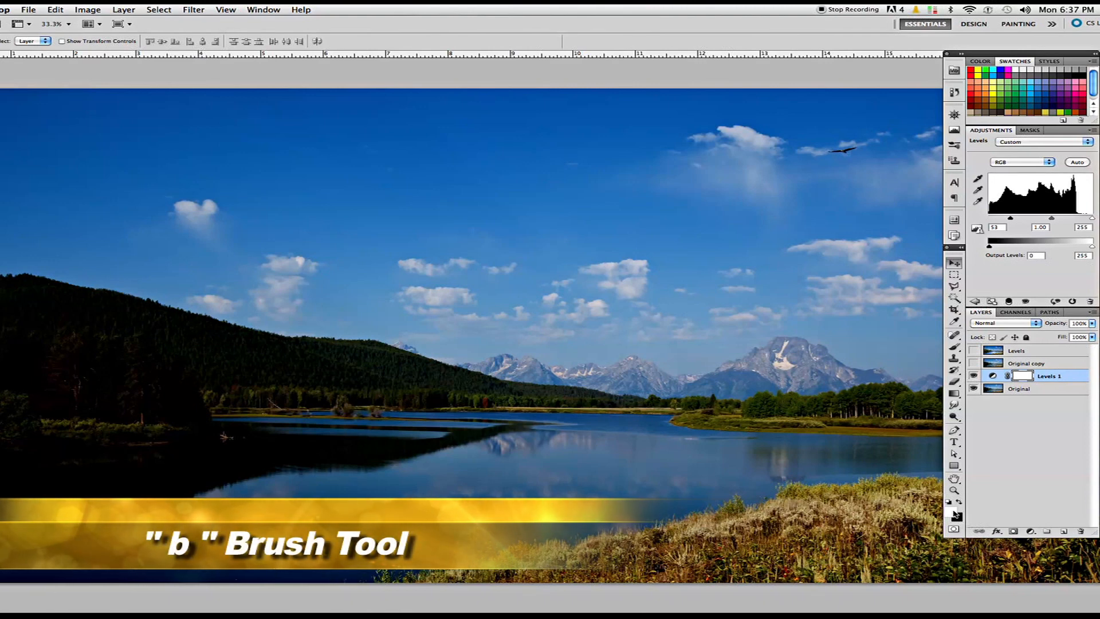
key("b")
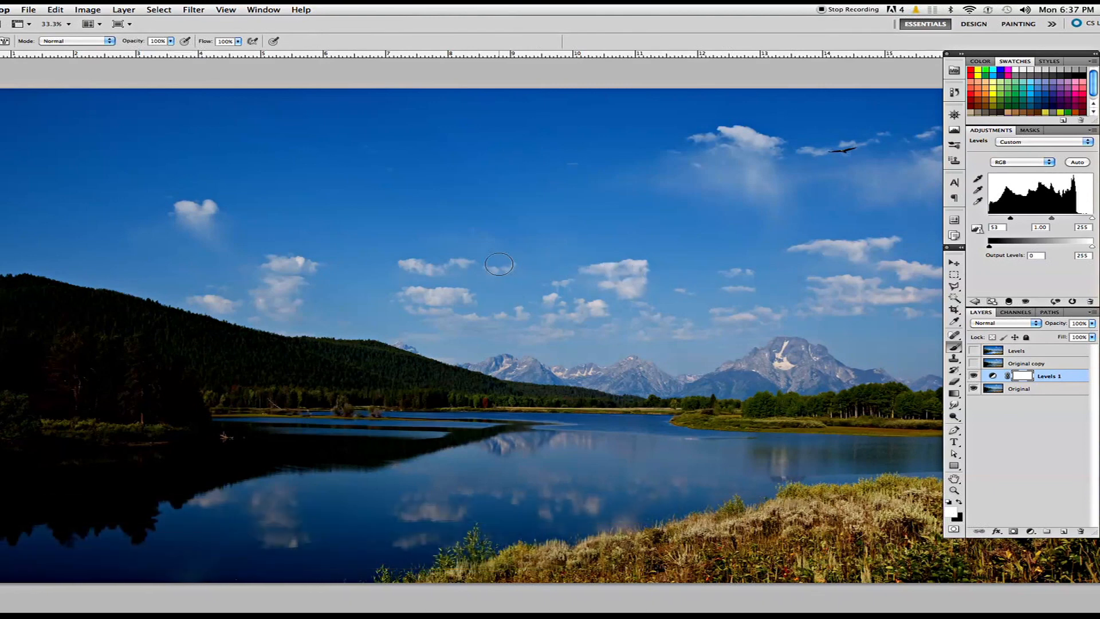
right_click(498, 264)
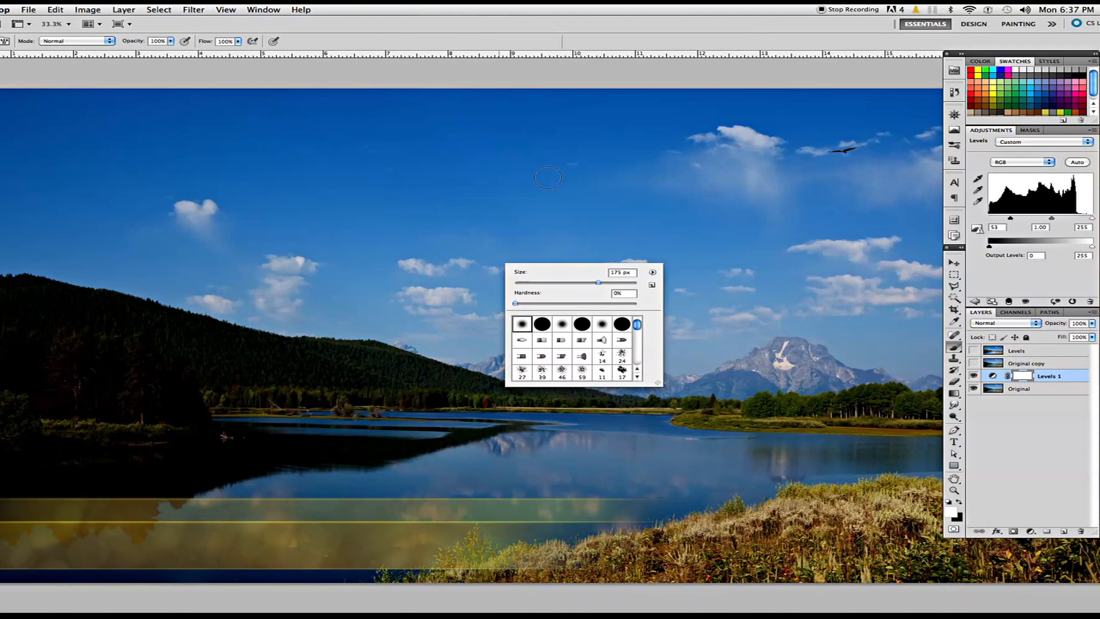
left_click(467, 36)
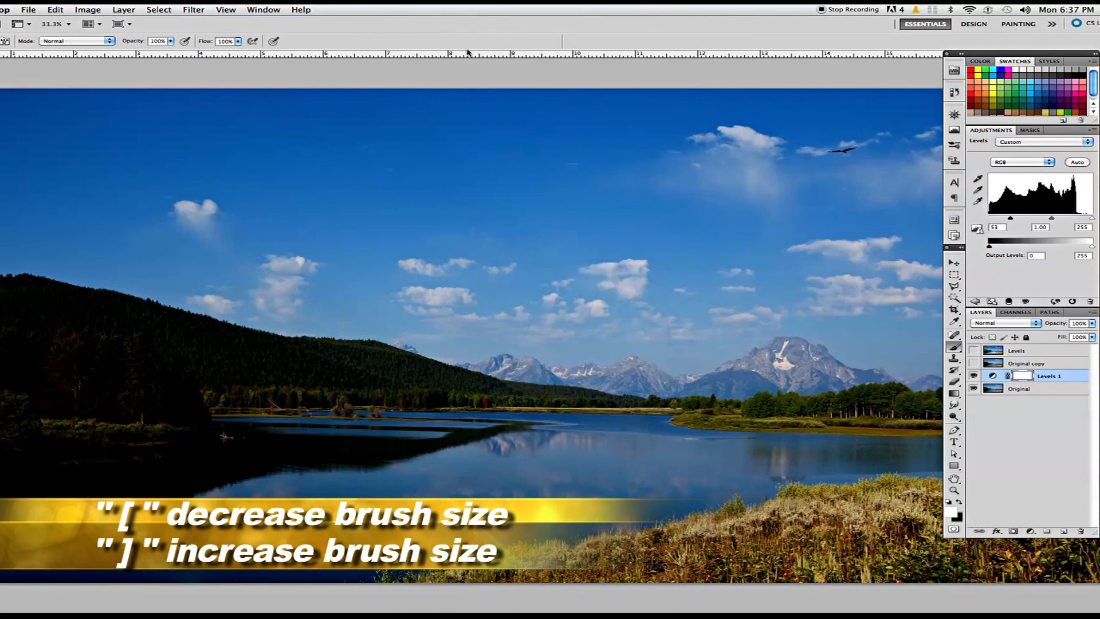
key("bracketleft")
key("bracketleft")
key("bracketleft")
key("bracketleft")
key("bracketright")
key("bracketright")
key("bracketright")
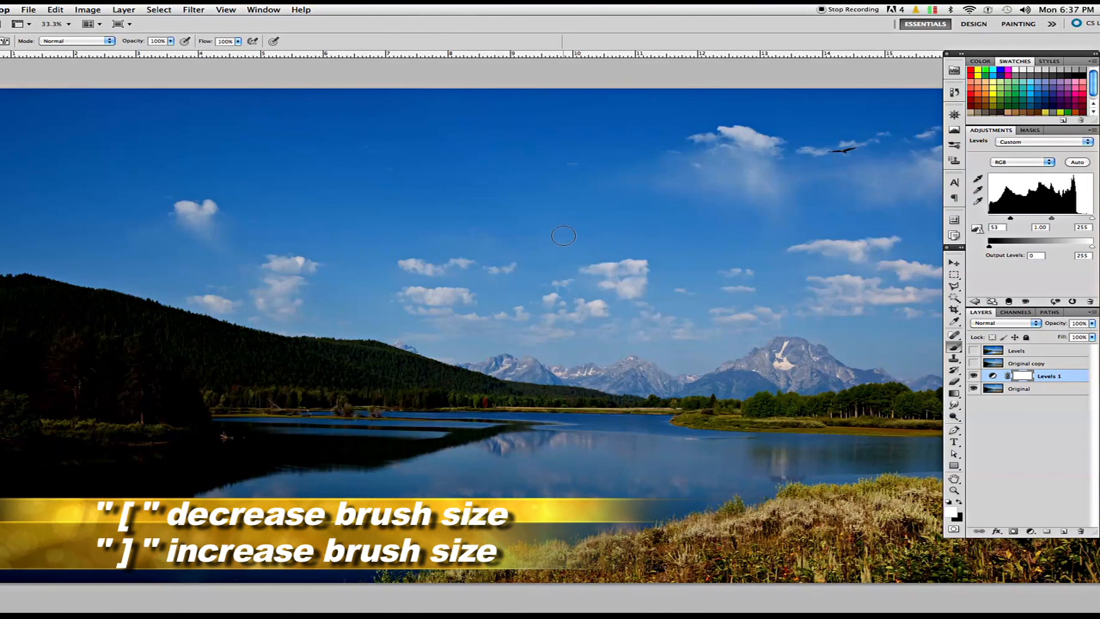
key("bracketright")
key("bracketright")
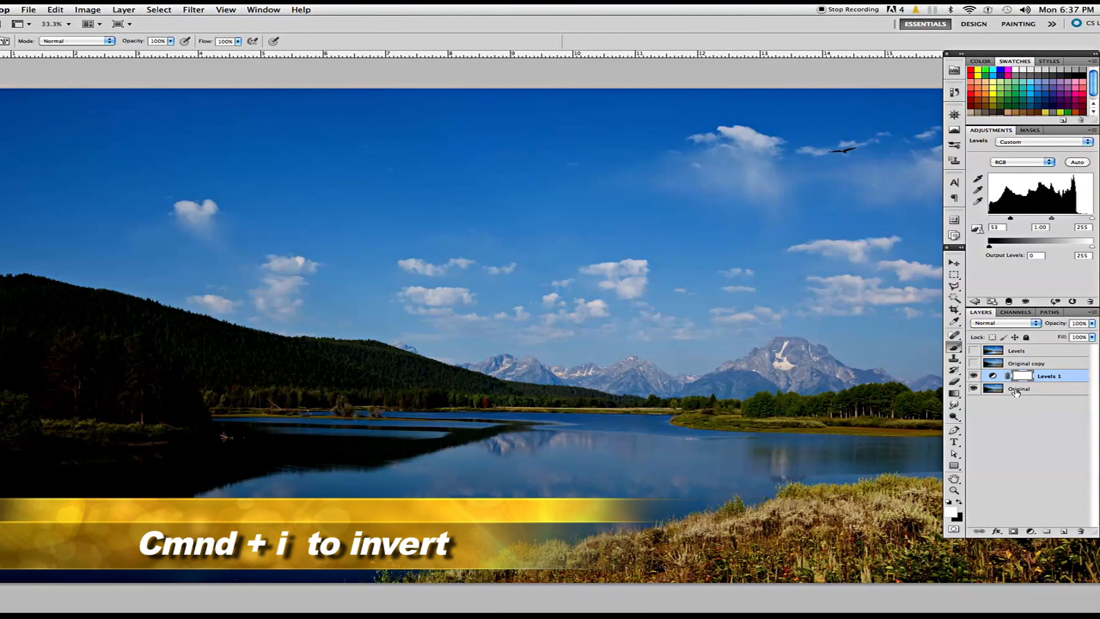
Invert the Levels 1 layer mask to black and set the brush opacity to 25%
key("super+i")
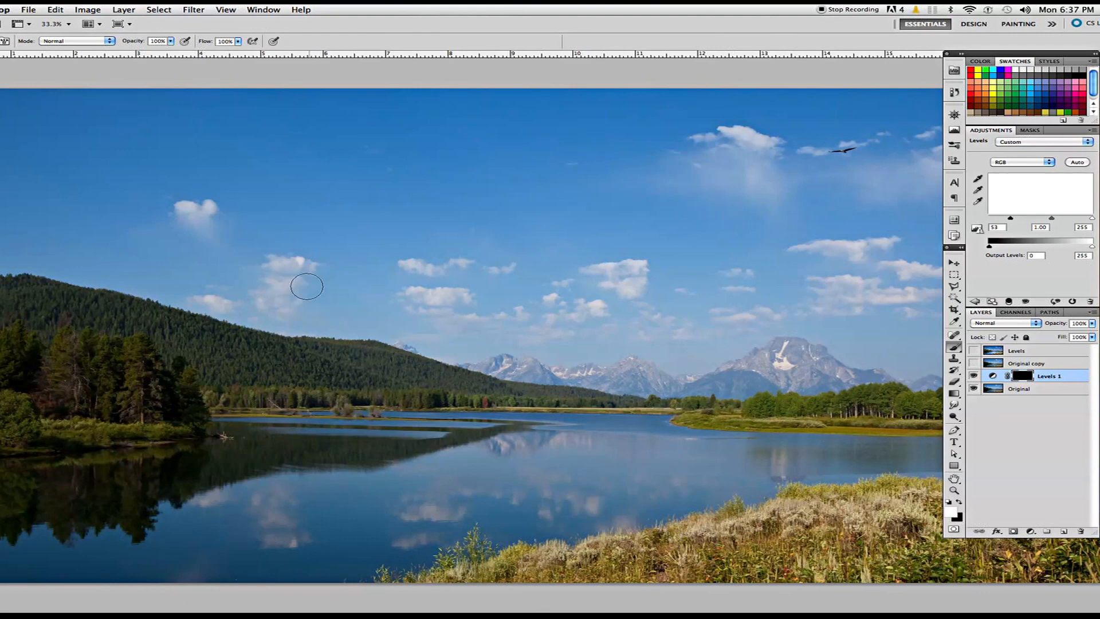
left_click_drag(170, 44, 129, 53)
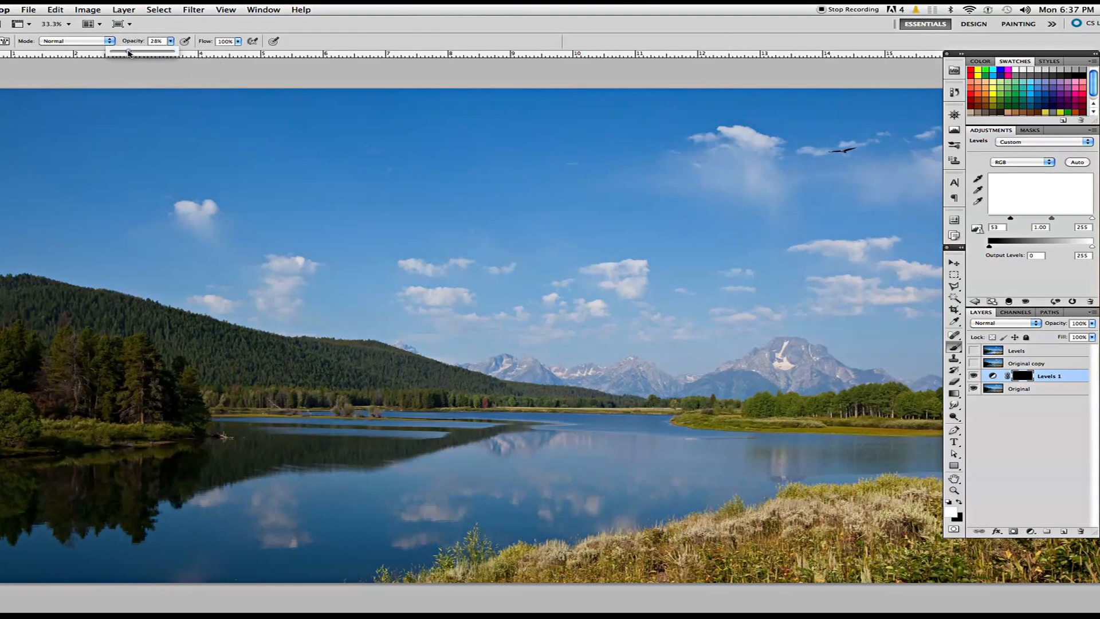
left_click(167, 31)
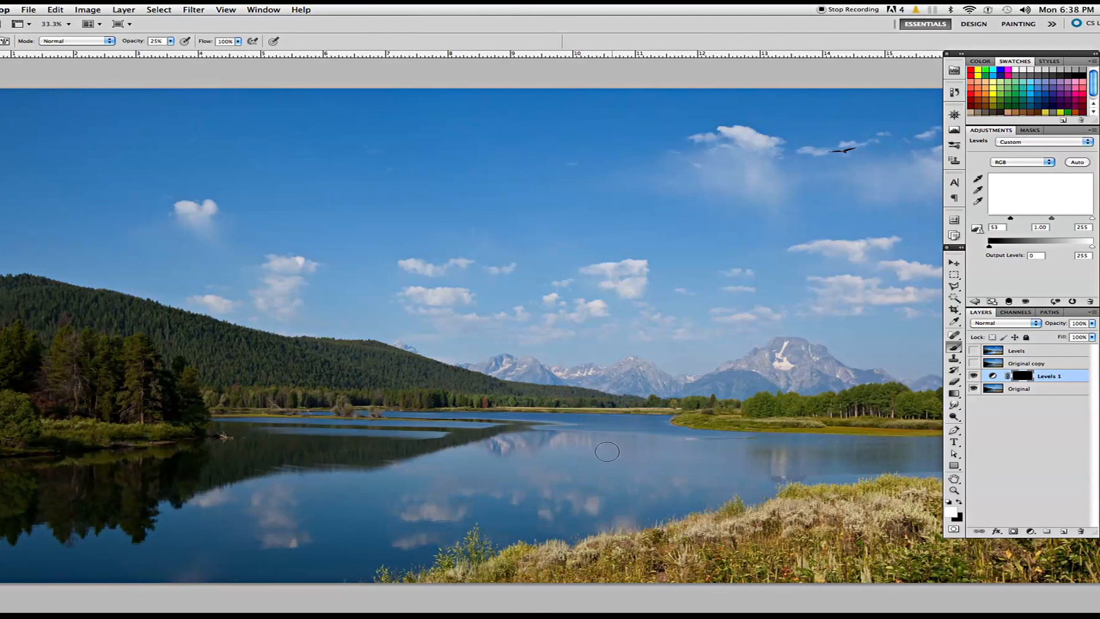
With a smaller brush, paint white on the Levels 1 mask over the grassy bank and tree base at the lake's right side
key("bracketleft")
key("bracketleft")
key("bracketleft")
key("bracketleft")
key("bracketleft")
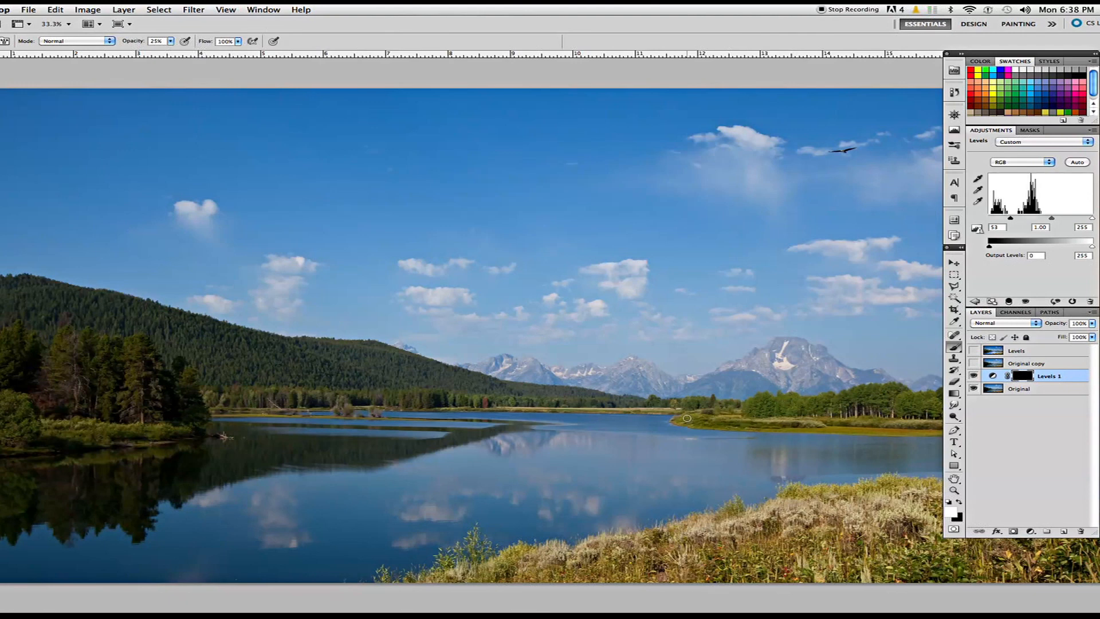
left_click_drag(740, 424, 782, 425)
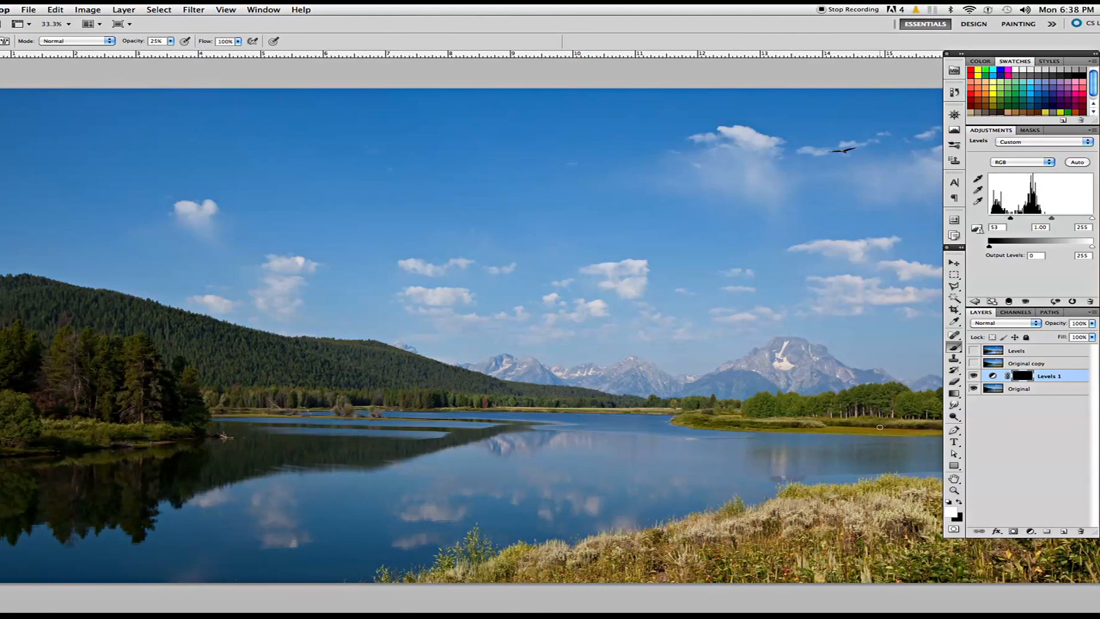
left_click_drag(821, 424, 798, 427)
left_click_drag(720, 427, 678, 420)
left_click_drag(788, 414, 831, 415)
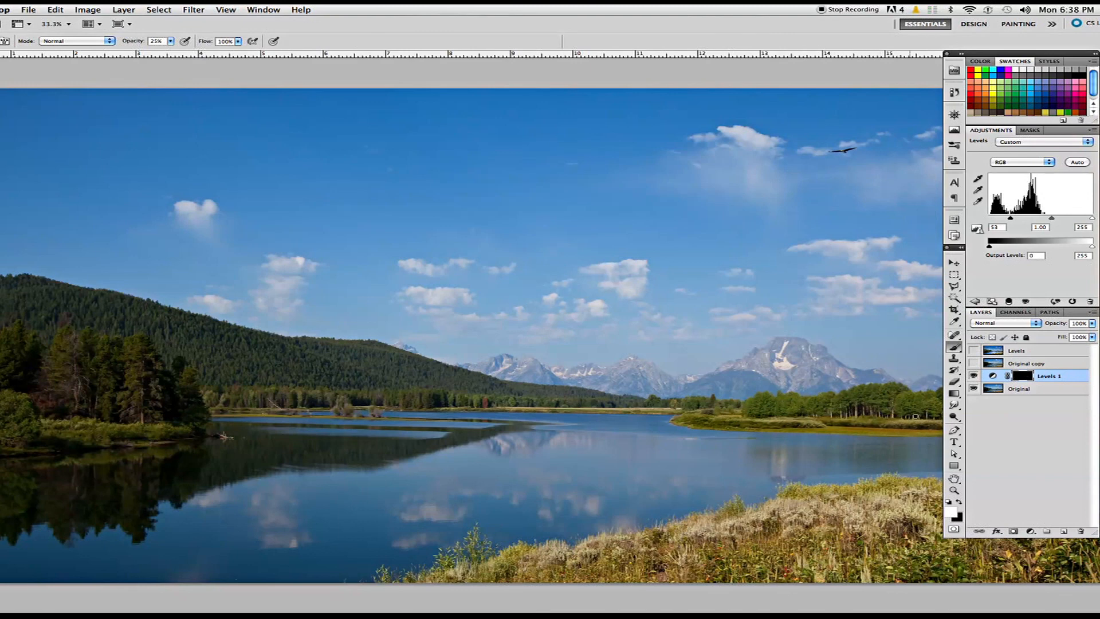
mouse_move(936, 417)
left_mouse_down()
mouse_move(749, 416)
mouse_move(930, 428)
mouse_move(880, 437)
left_mouse_up()
Paint the darkening along the distant shoreline below the hillside, and enlarge the brush
mouse_move(500, 407)
left_mouse_down()
mouse_move(664, 405)
mouse_move(220, 407)
mouse_move(360, 407)
mouse_move(322, 420)
left_mouse_up()
key("]")
key("]")
key("]")
key("]")
key("]")
key("]")
key("]")
key("]")
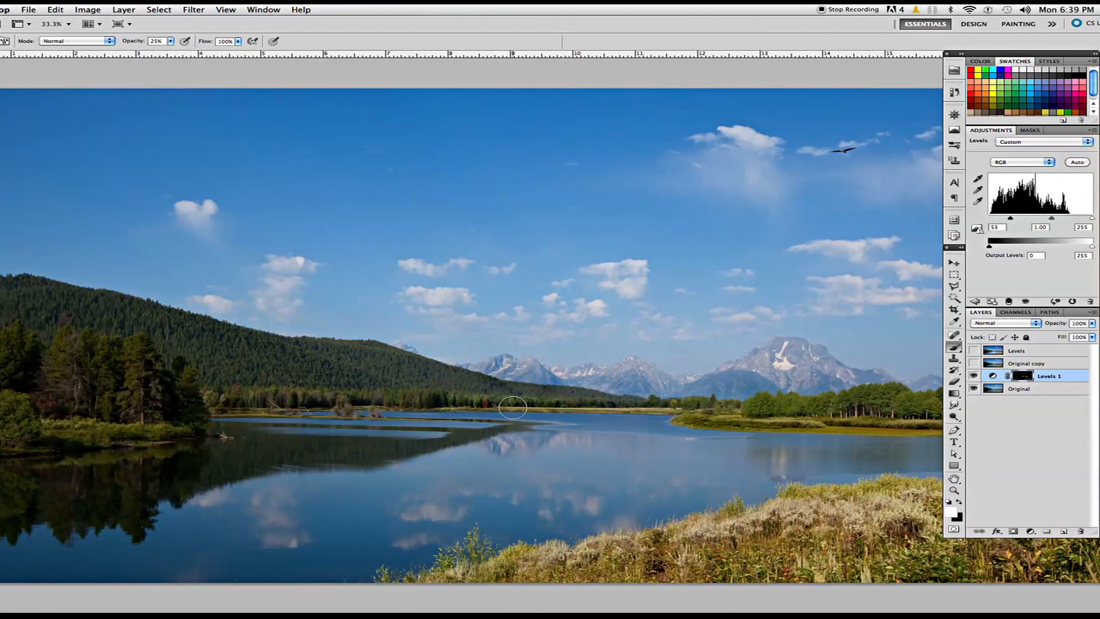
Add a second Levels adjustment layer with the highlight input level at 175 and invert its mask to black
left_click(1030, 531)
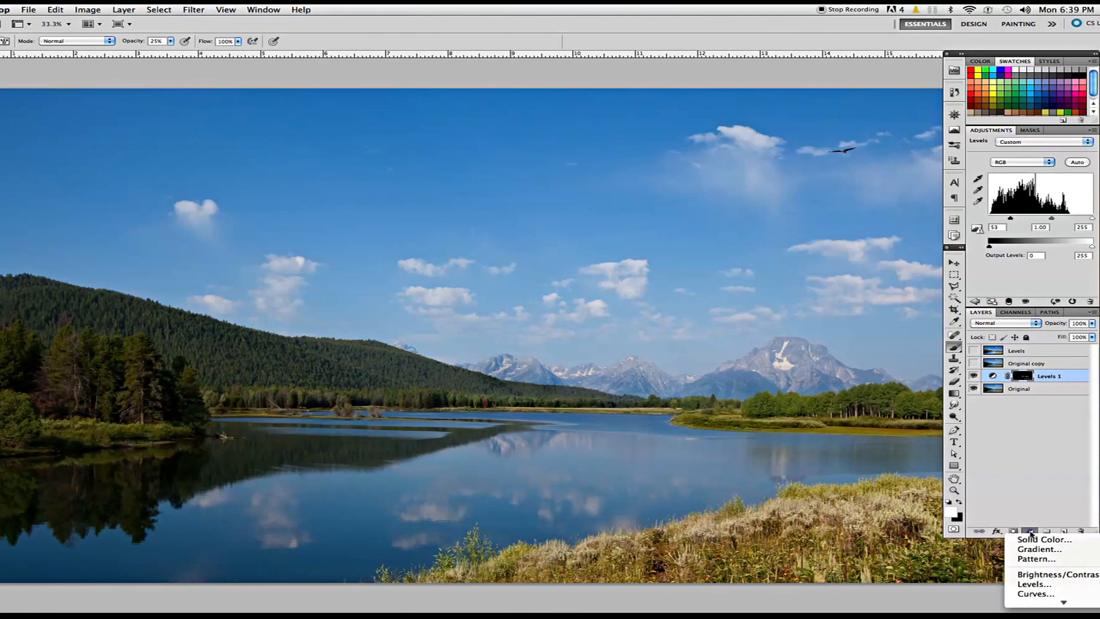
left_click(1034, 584)
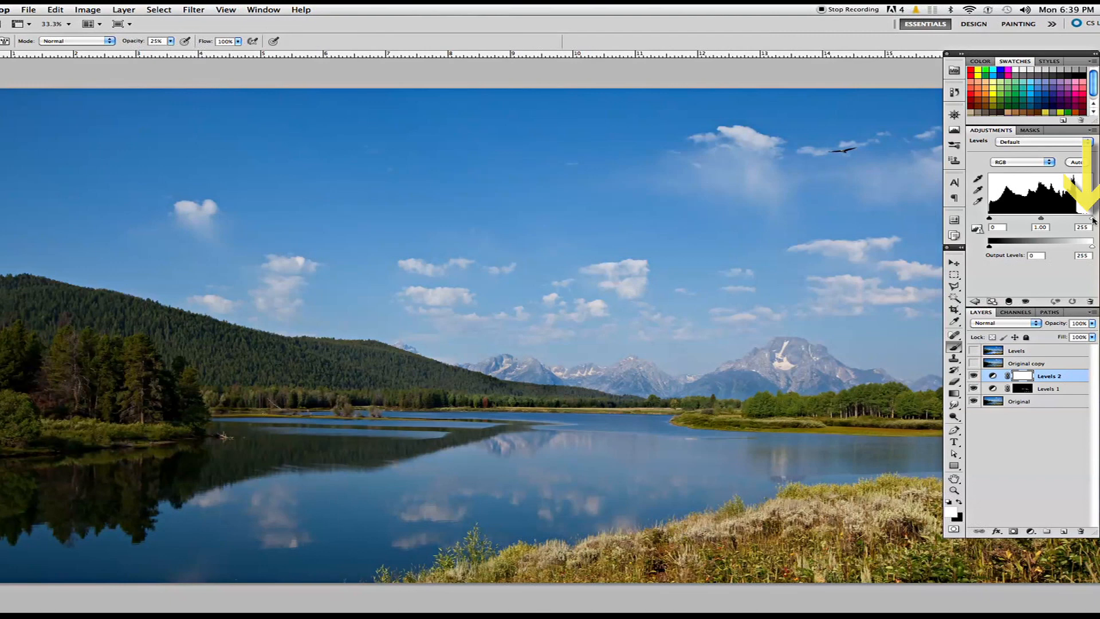
left_click_drag(1092, 220, 1062, 221)
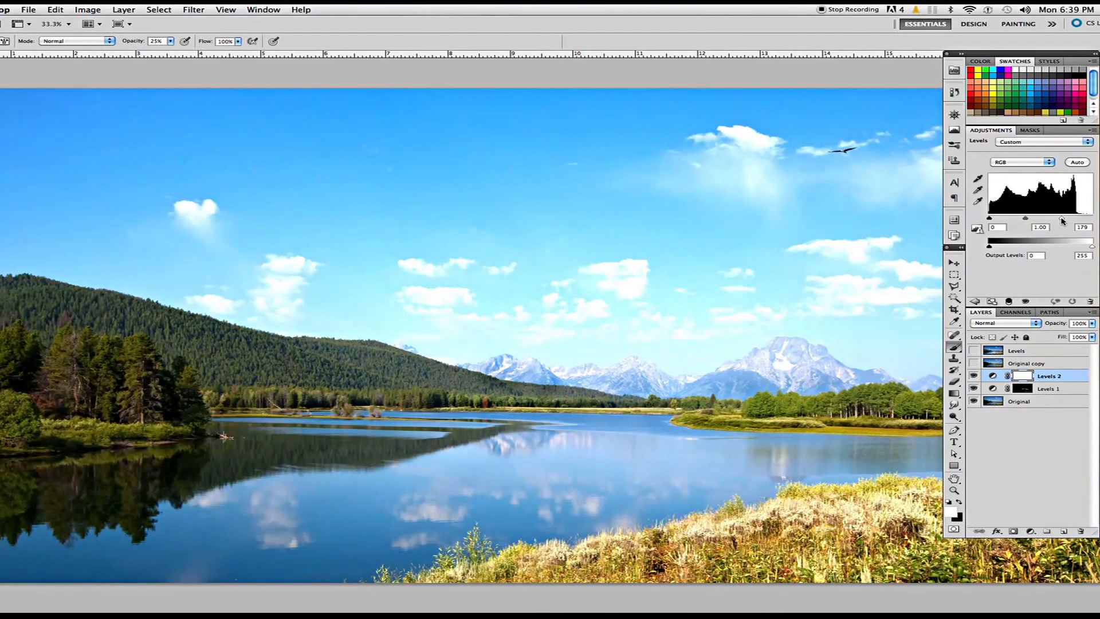
left_click_drag(1062, 221, 1061, 221)
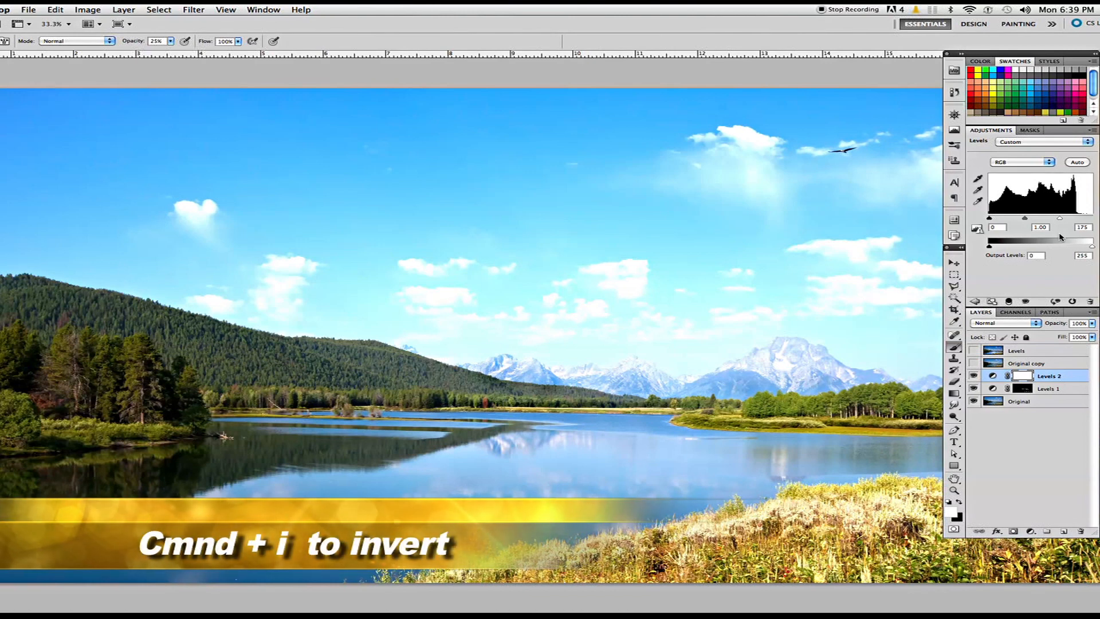
key("super+i")
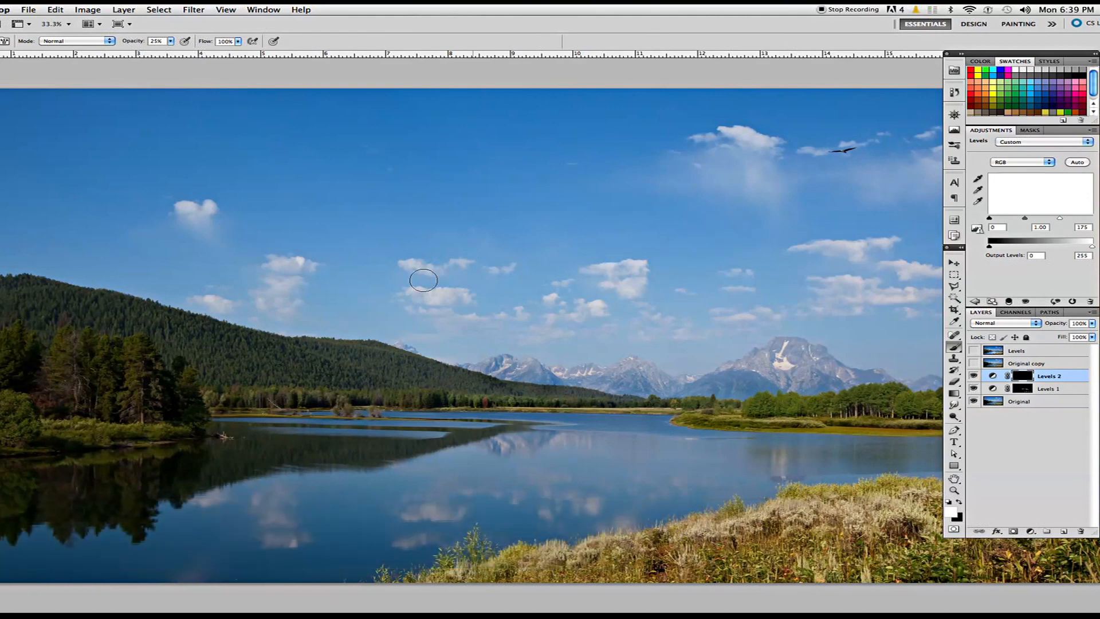
With a larger brush, paint white on the Levels 2 mask over the left hillside trees and across the lake
key("bracketright")
key("bracketright")
key("bracketright")
key("bracketright")
mouse_move(69, 359)
left_mouse_down()
mouse_move(130, 366)
mouse_move(165, 405)
mouse_move(104, 414)
mouse_move(61, 382)
mouse_move(17, 378)
mouse_move(8, 356)
mouse_move(7, 420)
mouse_move(33, 427)
left_mouse_up()
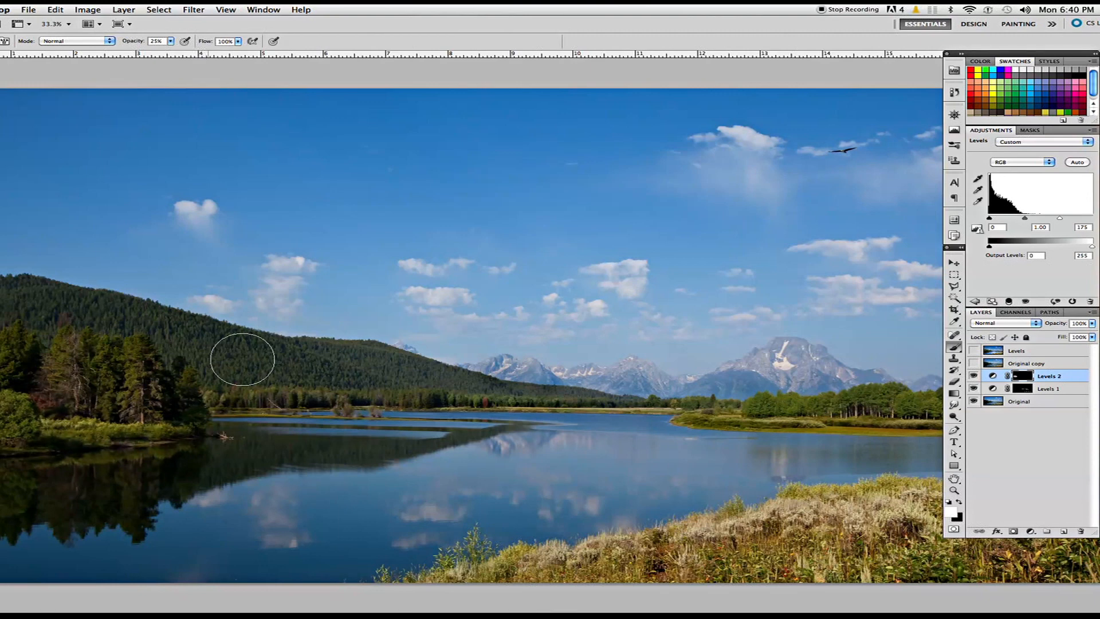
mouse_move(180, 423)
left_mouse_down()
mouse_move(19, 416)
mouse_move(183, 416)
mouse_move(147, 454)
mouse_move(199, 469)
mouse_move(3, 513)
mouse_move(157, 482)
mouse_move(28, 503)
mouse_move(132, 500)
mouse_move(8, 533)
mouse_move(98, 505)
mouse_move(186, 521)
mouse_move(60, 547)
mouse_move(323, 518)
mouse_move(160, 547)
mouse_move(243, 558)
mouse_move(461, 500)
mouse_move(225, 512)
mouse_move(555, 467)
mouse_move(246, 474)
mouse_move(302, 450)
mouse_move(569, 440)
mouse_move(297, 466)
mouse_move(672, 461)
mouse_move(494, 483)
mouse_move(322, 541)
mouse_move(693, 480)
mouse_move(674, 467)
mouse_move(931, 457)
mouse_move(868, 459)
mouse_move(936, 448)
mouse_move(699, 474)
mouse_move(902, 456)
mouse_move(542, 425)
mouse_move(627, 426)
mouse_move(643, 442)
left_mouse_up()
Resize the brush as needed and paint the brightening over the far tree line and the foreground grass
key("bracketleft")
key("bracketleft")
key("bracketleft")
key("bracketleft")
key("bracketleft")
key("bracketleft")
key("bracketleft")
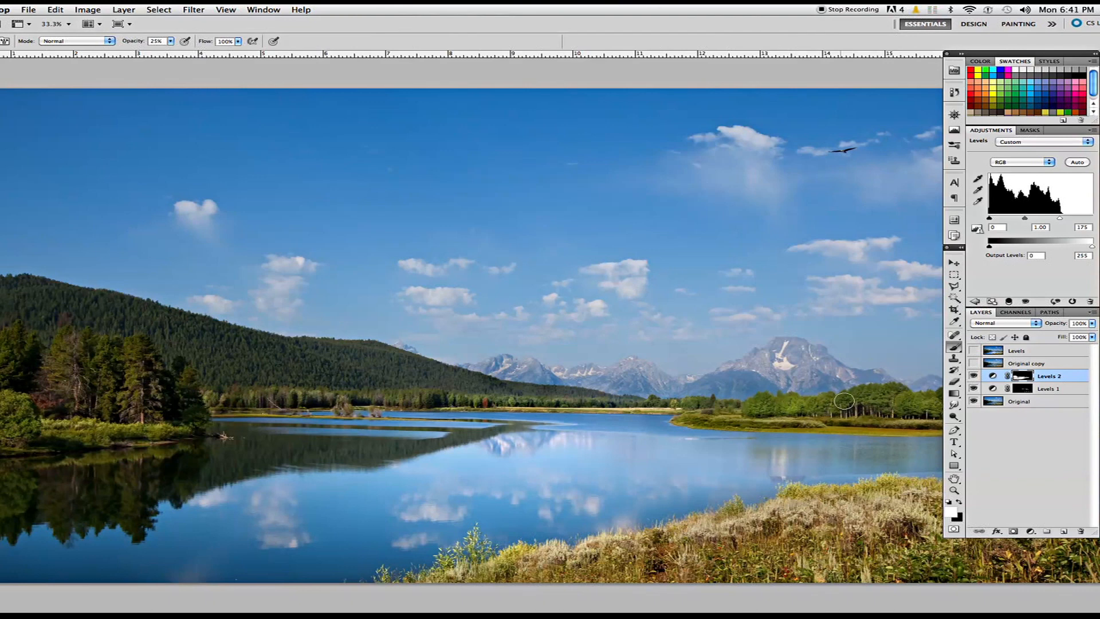
key("bracketright")
key("bracketright")
mouse_move(901, 511)
left_mouse_down()
mouse_move(711, 527)
mouse_move(466, 574)
left_mouse_up()
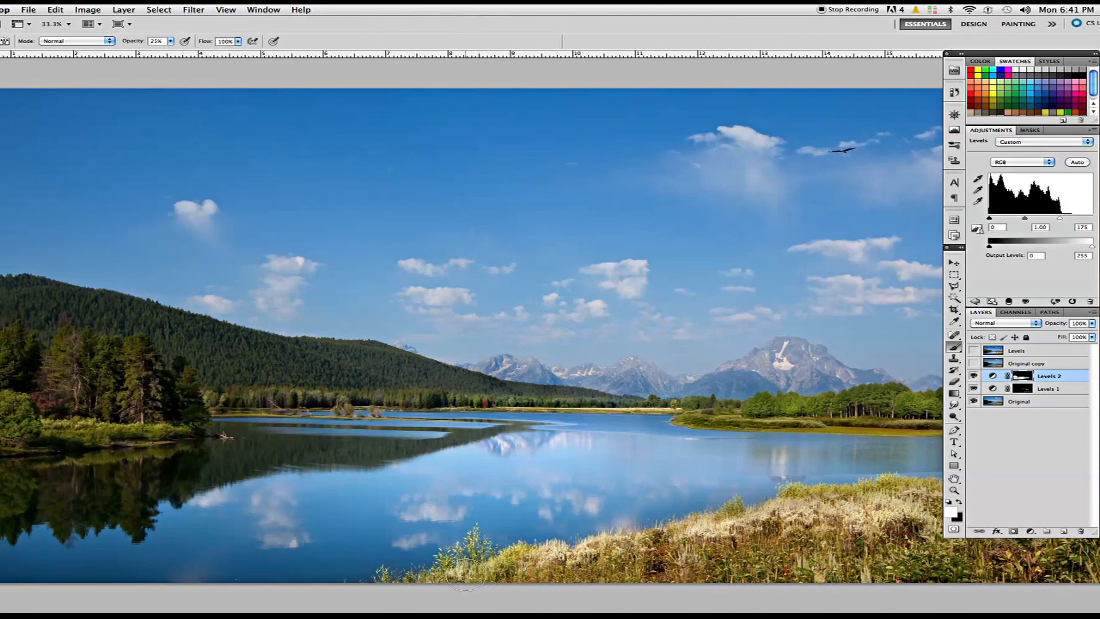
mouse_move(810, 508)
left_mouse_down()
mouse_move(755, 542)
mouse_move(913, 508)
left_mouse_up()
left_click(950, 504)
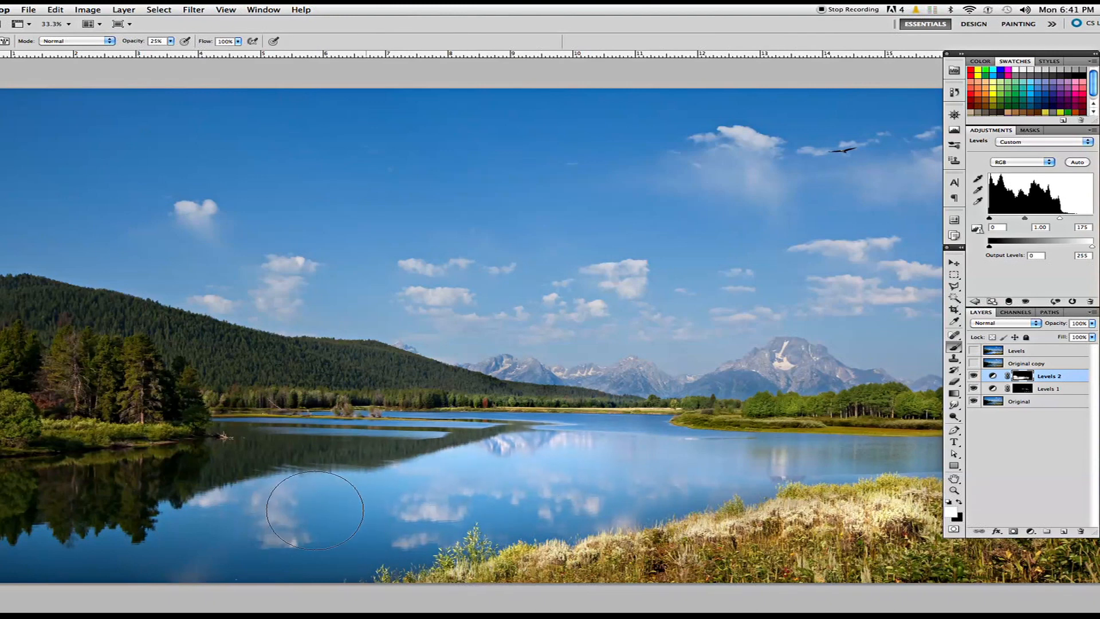
Select the Levels 1 mask and paint white across the sky with a much larger brush to darken it
left_click(1023, 388)
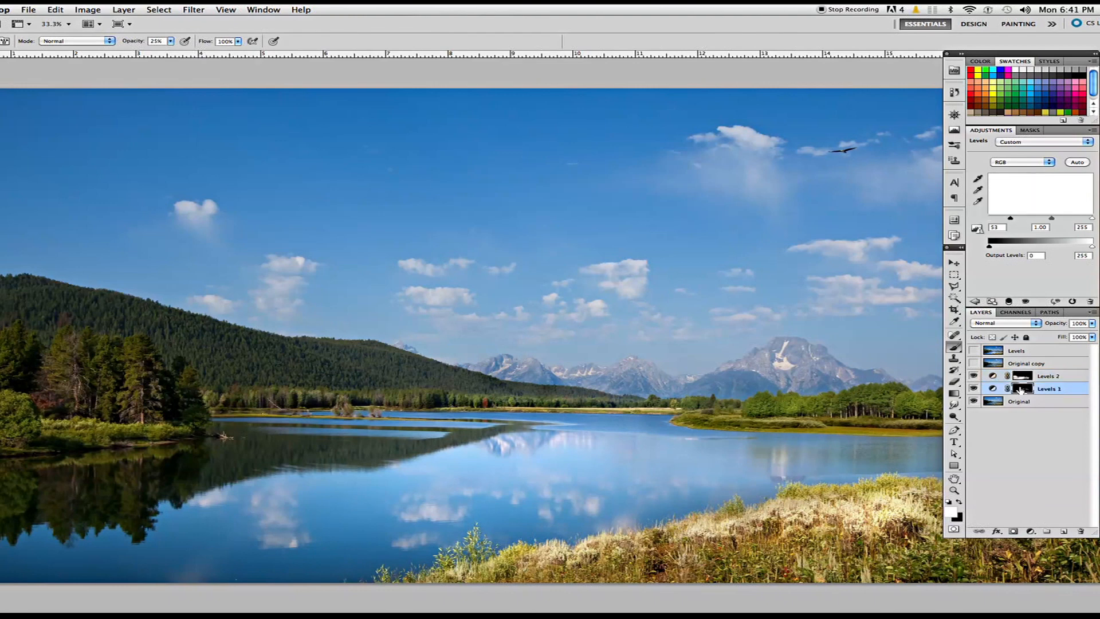
key("bracketright")
key("bracketright")
key("bracketright")
key("bracketright")
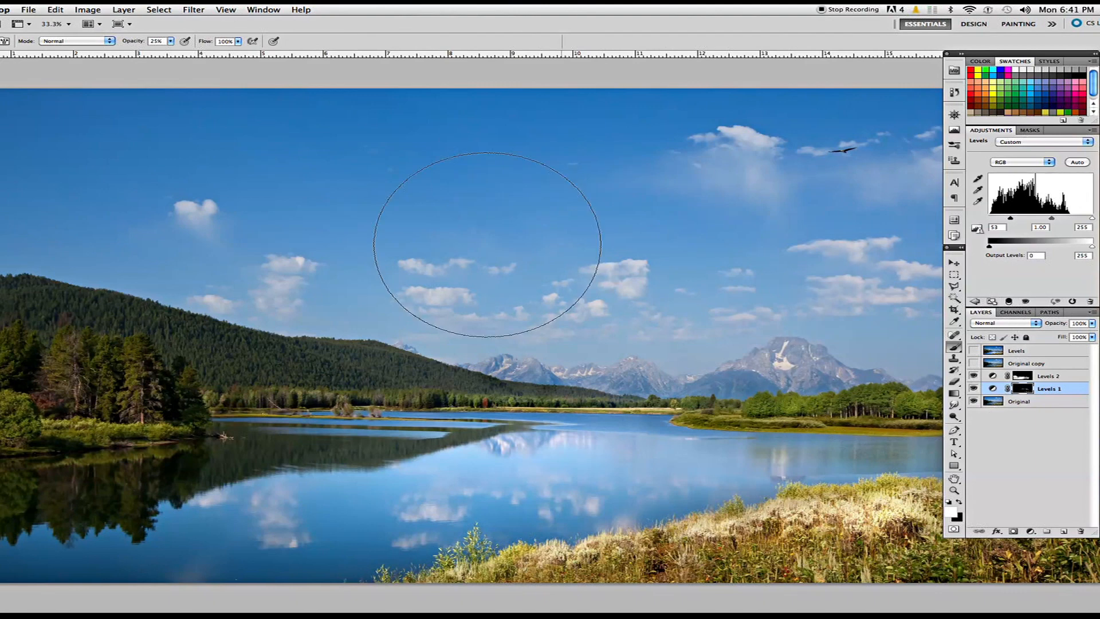
mouse_move(67, 126)
left_mouse_down()
mouse_move(267, 118)
mouse_move(204, 145)
mouse_move(380, 160)
mouse_move(668, 148)
mouse_move(859, 111)
mouse_move(928, 115)
left_mouse_up()
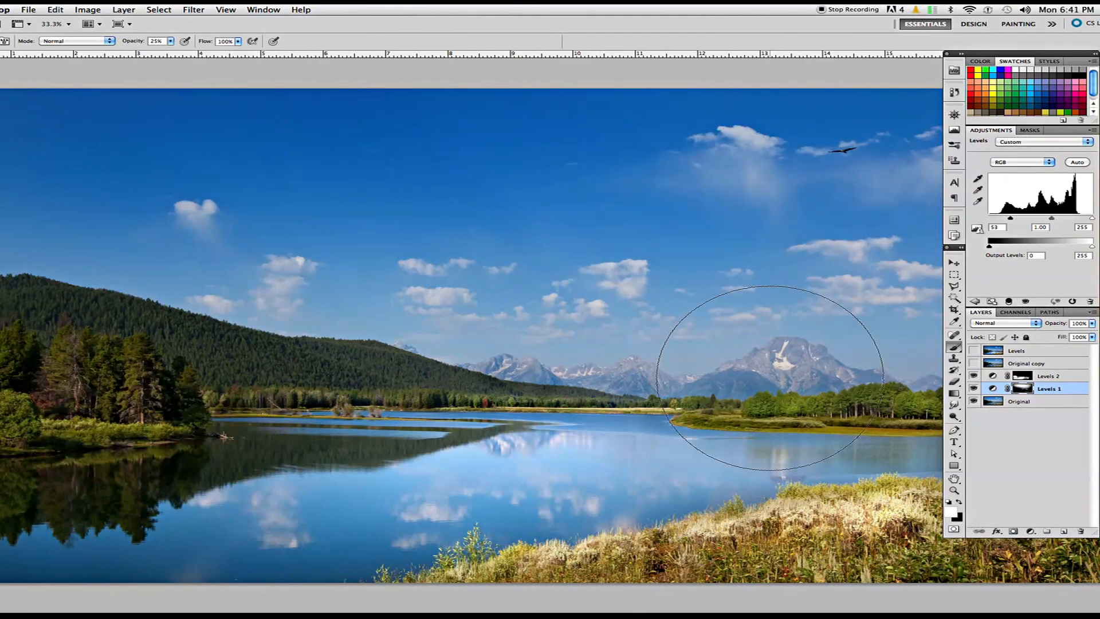
Add a third Levels adjustment layer above Levels 2, set its midtone level to 1.30, and invert its mask to black
left_click(1048, 377)
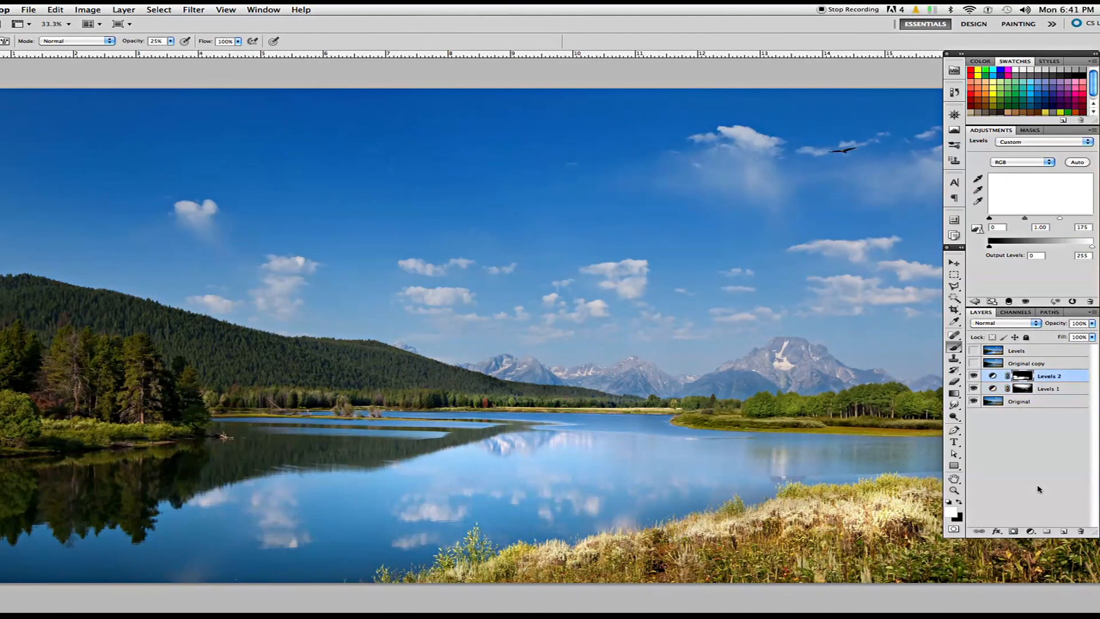
left_click(1030, 531)
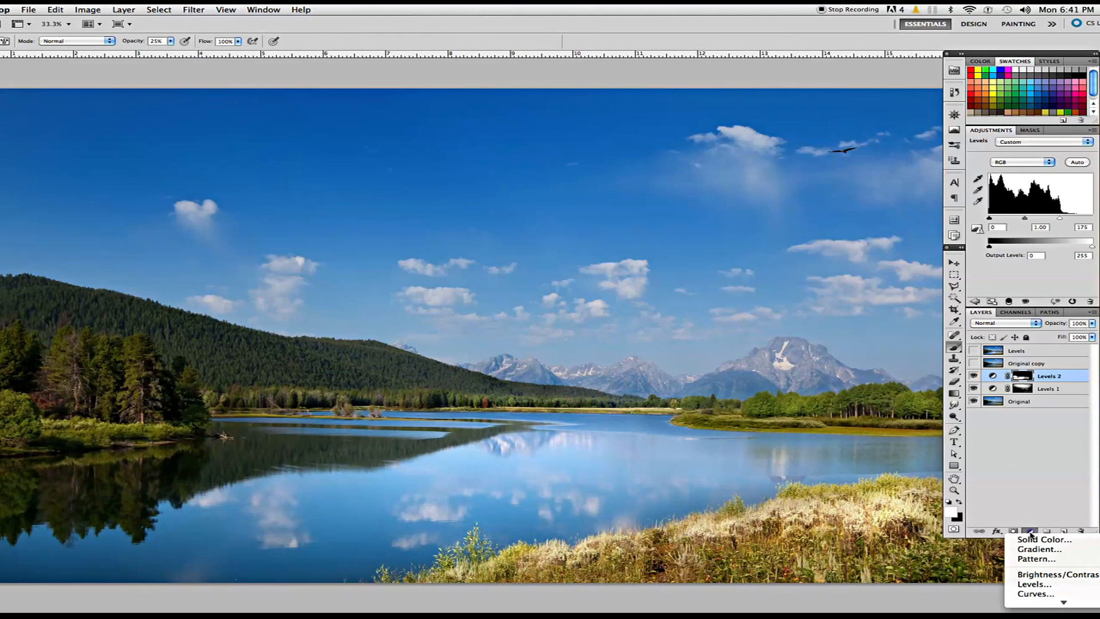
left_click(1045, 585)
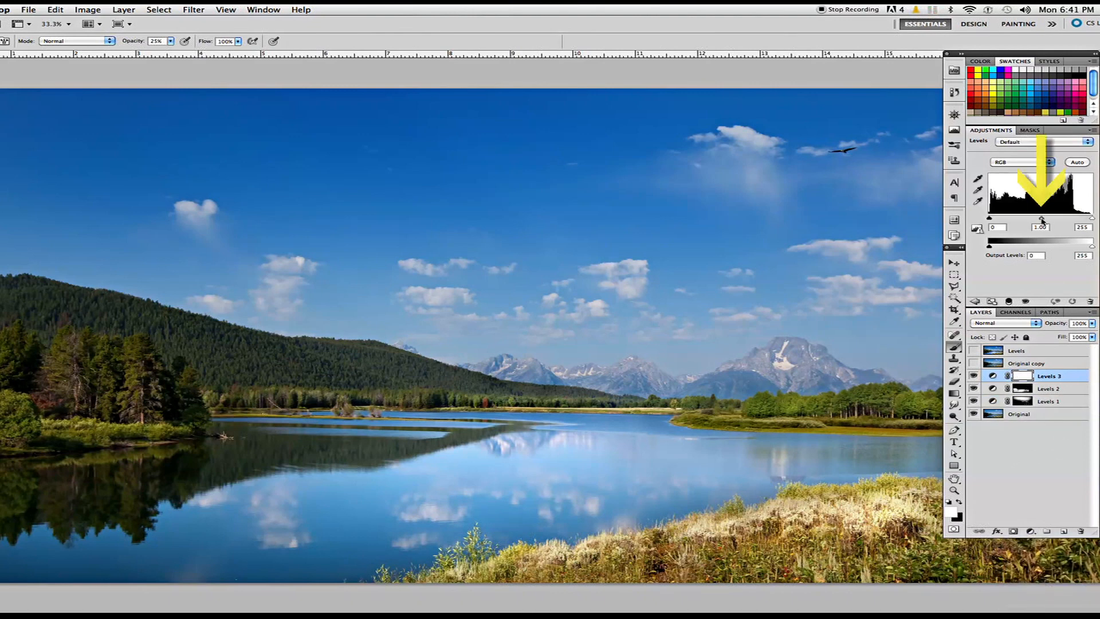
left_click_drag(1046, 220, 1029, 220)
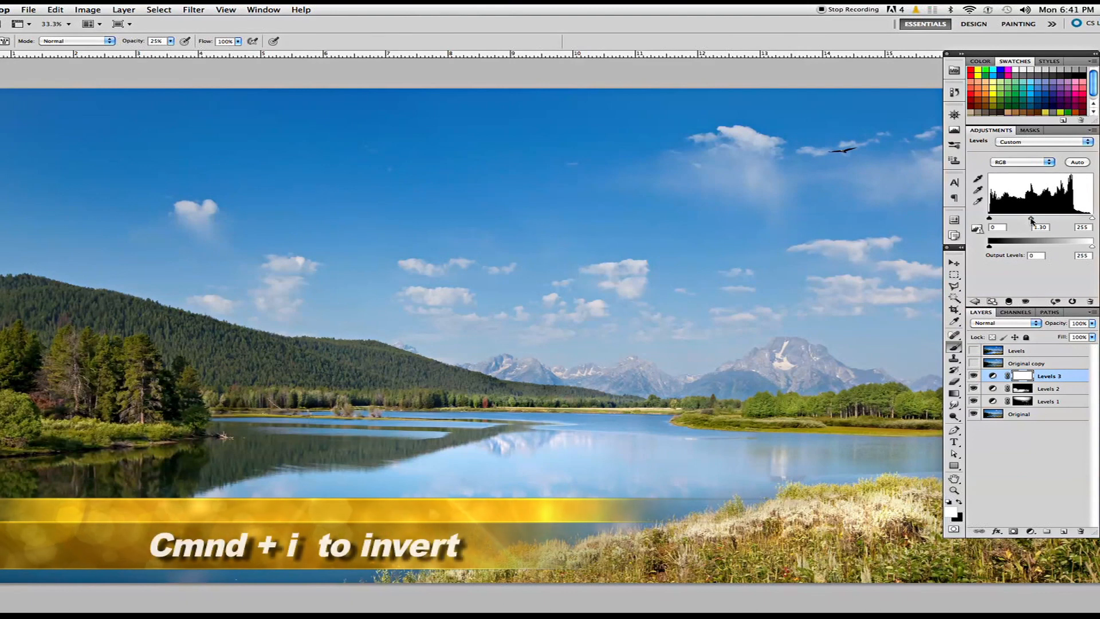
key("super+i")
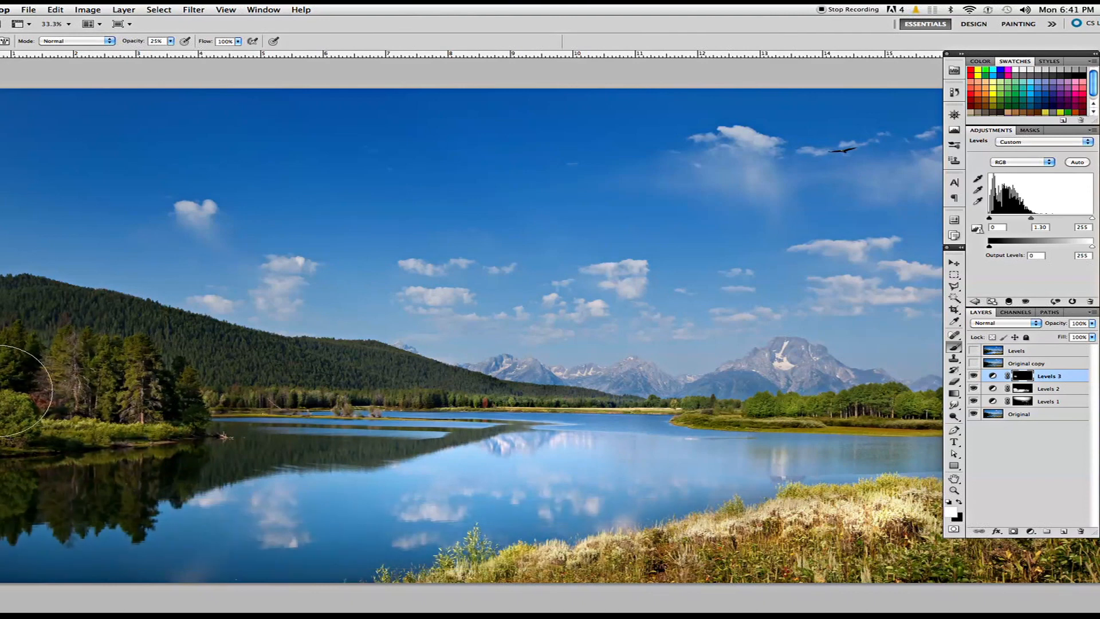
Paint white on the Levels 3 mask over the left trees and shoreline, and with a smaller brush over the foreground grass
mouse_move(1, 417)
left_mouse_down()
mouse_move(160, 419)
mouse_move(82, 446)
mouse_move(45, 474)
mouse_move(61, 499)
mouse_move(126, 499)
mouse_move(130, 472)
left_mouse_up()
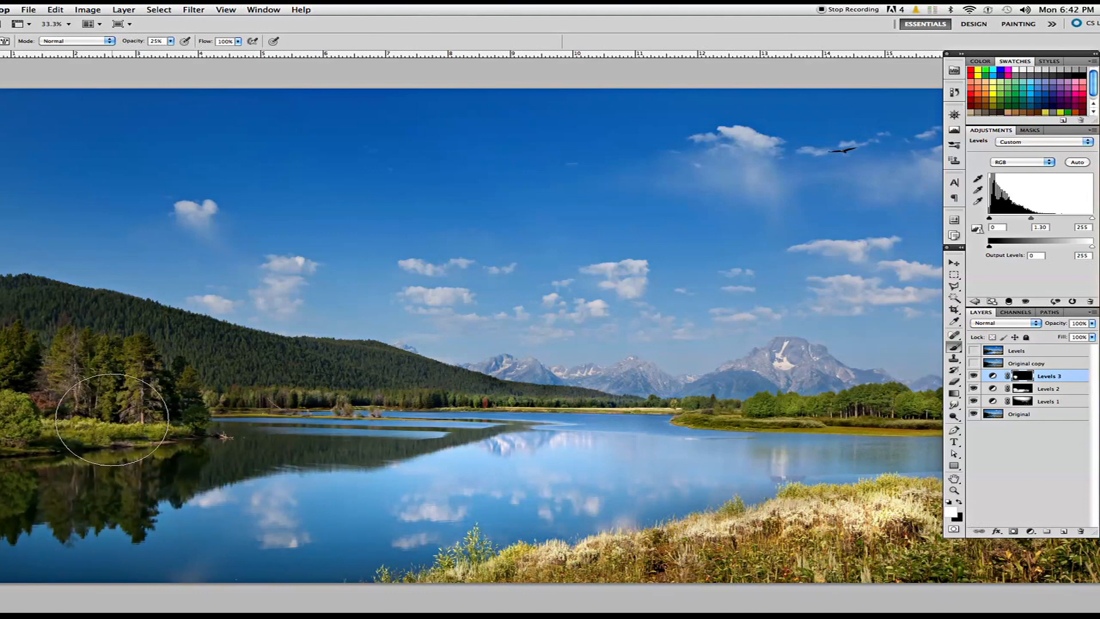
mouse_move(1, 392)
left_mouse_down()
mouse_move(139, 400)
mouse_move(185, 430)
left_mouse_up()
key("bracketleft")
key("bracketleft")
key("bracketleft")
key("bracketleft")
key("bracketleft")
key("bracketleft")
key("bracketleft")
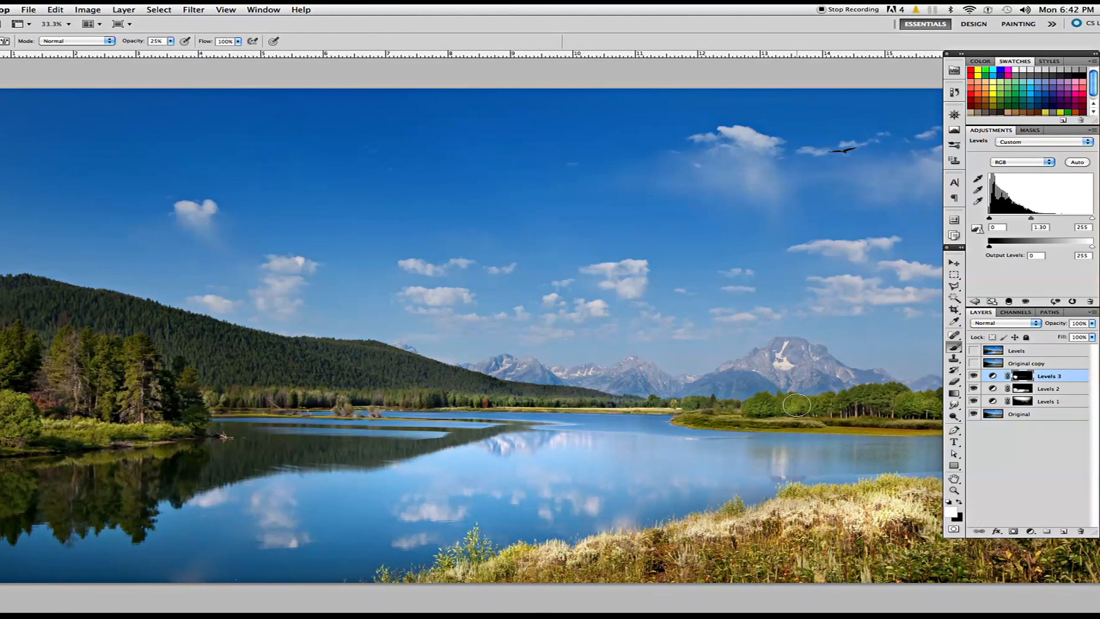
left_click_drag(576, 567, 717, 543)
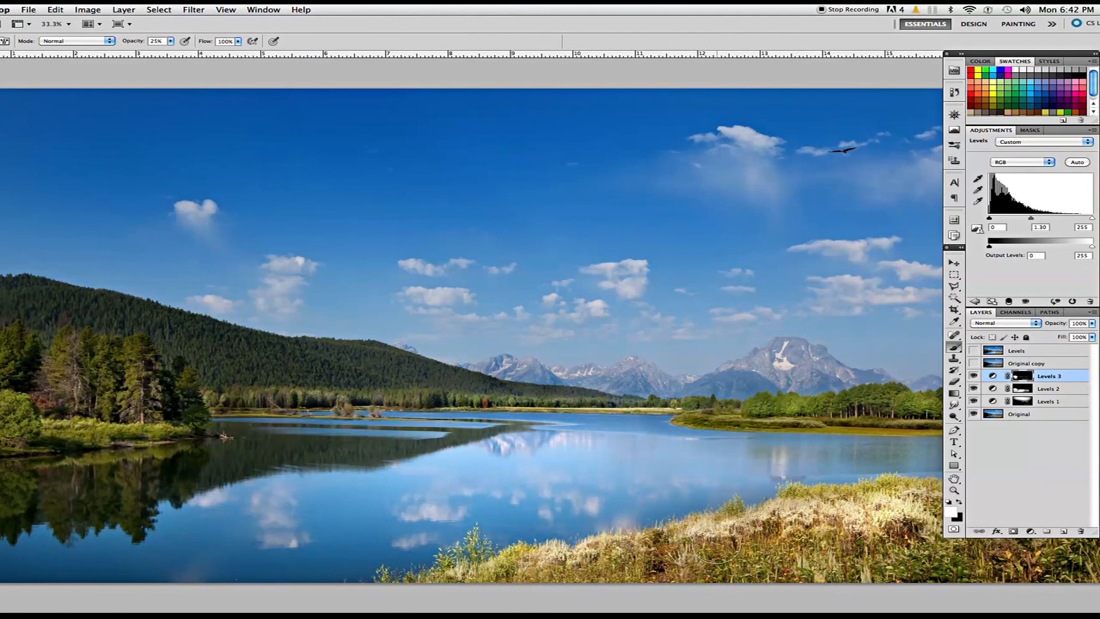
Add a fourth Levels adjustment layer above Levels 3, set its midtone level to 0.66, and invert its mask to black
left_click(1031, 531)
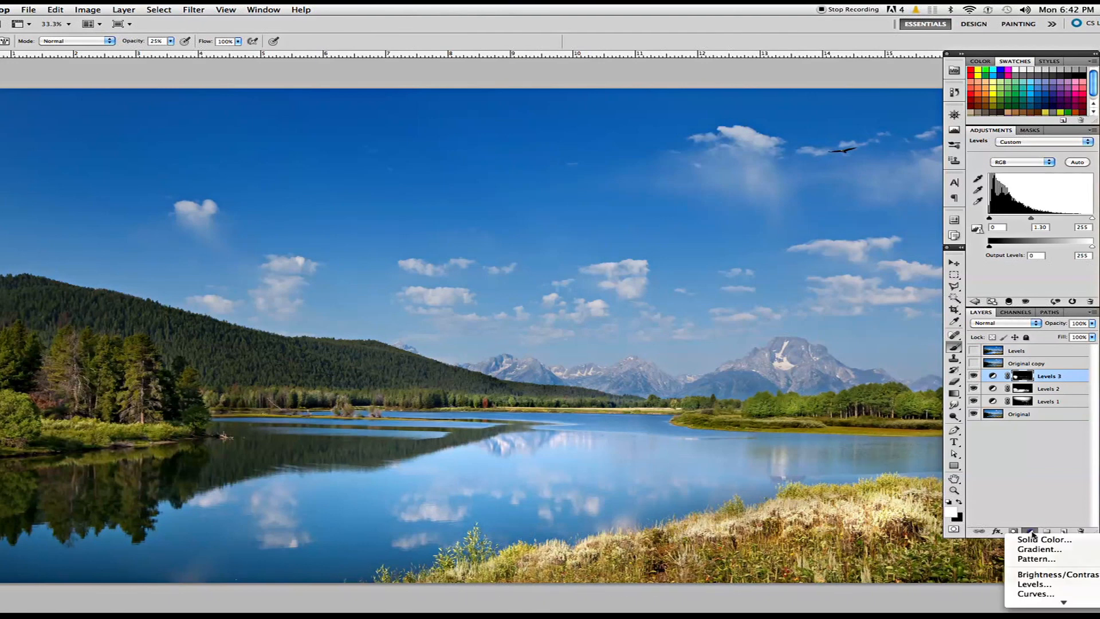
left_click(1042, 584)
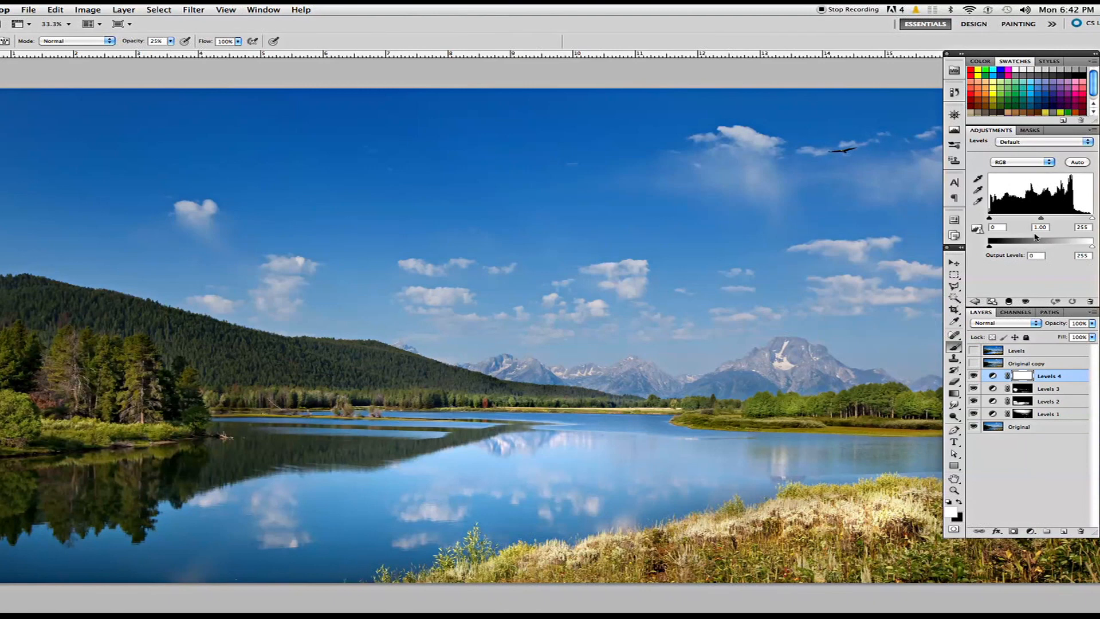
left_click_drag(1045, 223, 1051, 222)
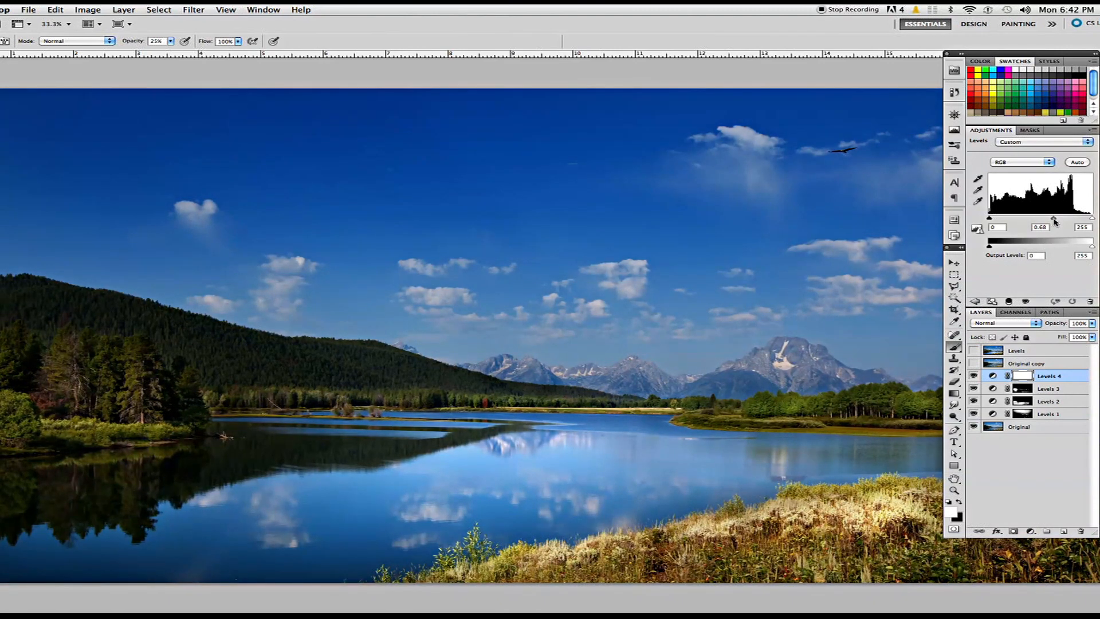
key("super+i")
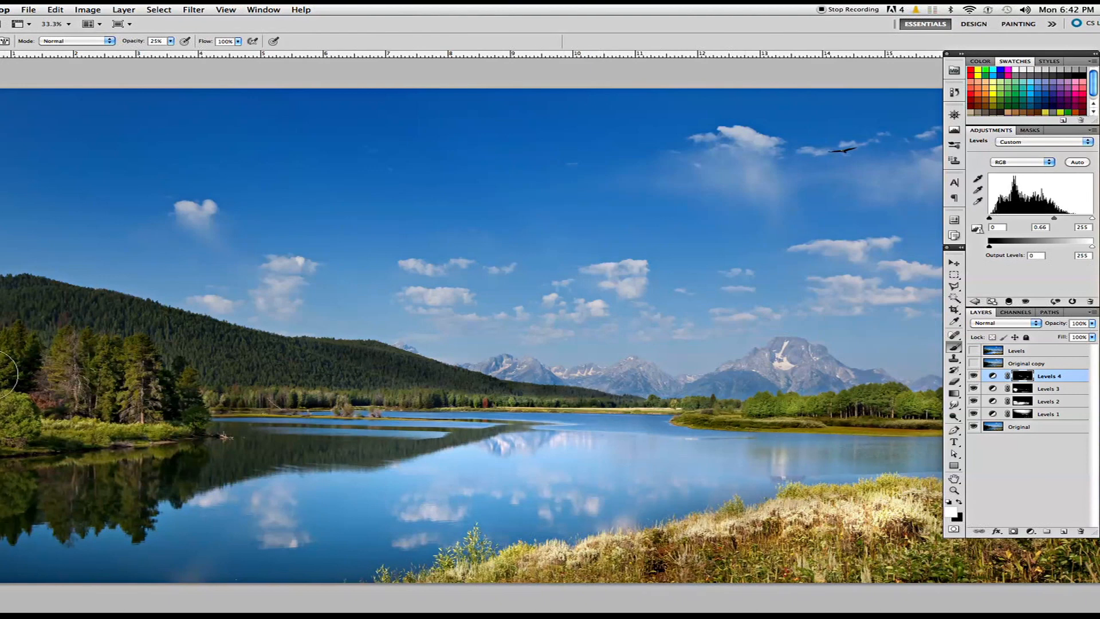
Add a fifth Levels adjustment layer, set the Red channel's shadow input level to 32, and invert its mask to black
left_click(1031, 532)
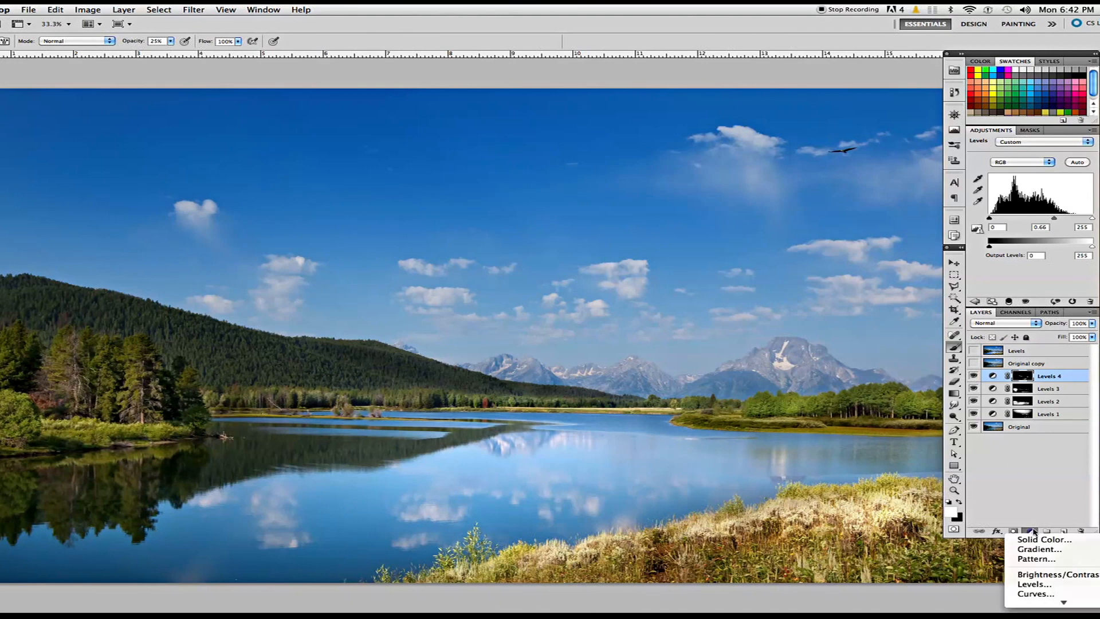
left_click(1035, 584)
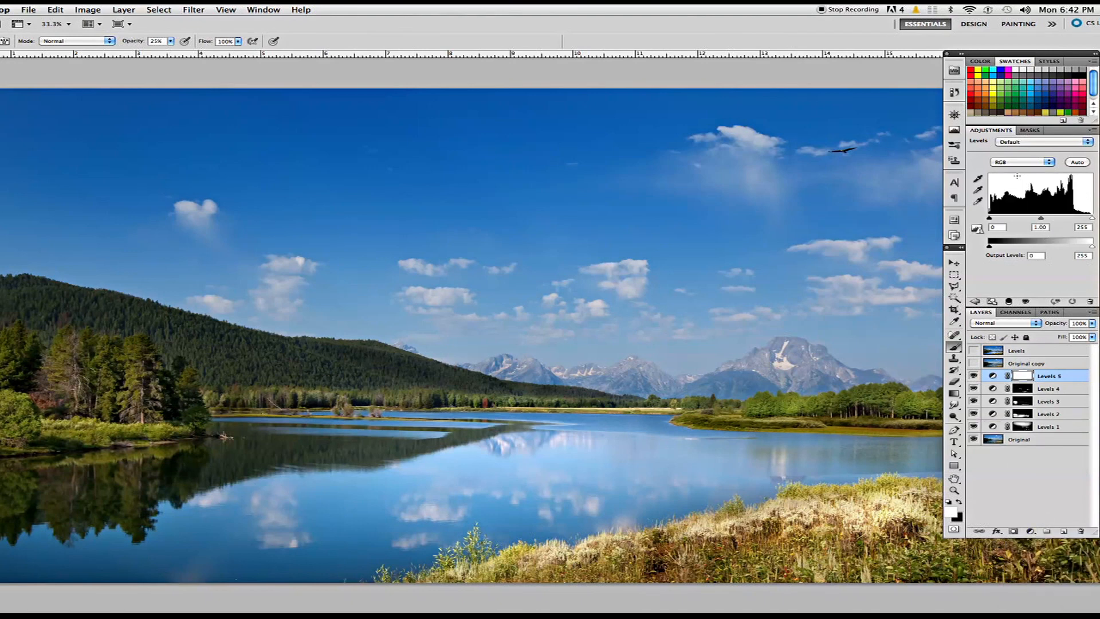
left_click(1019, 162)
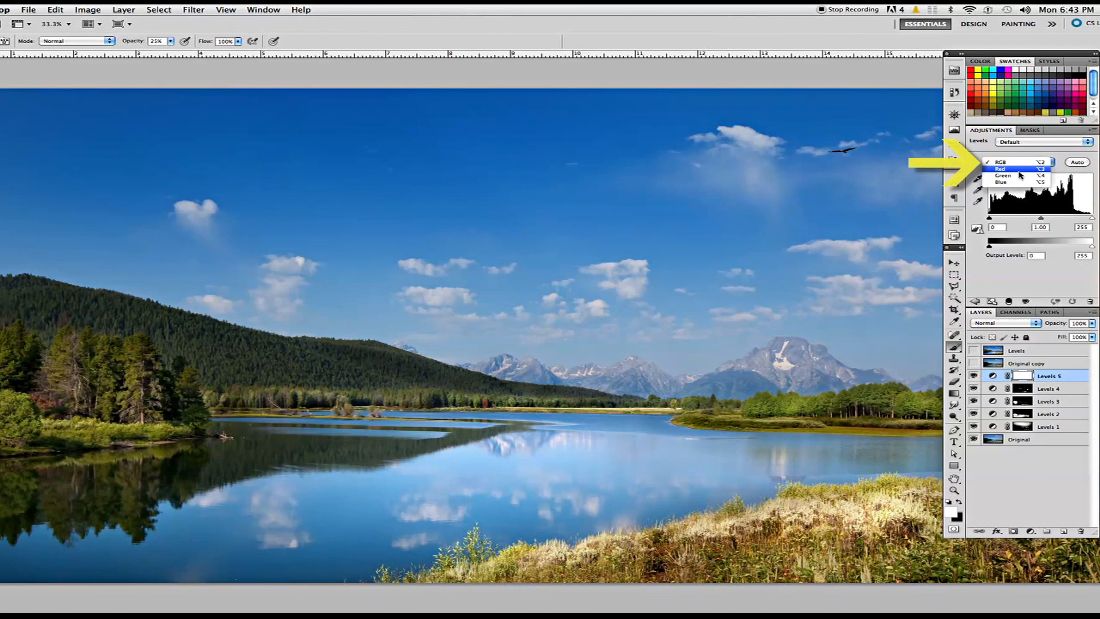
left_click(1056, 162)
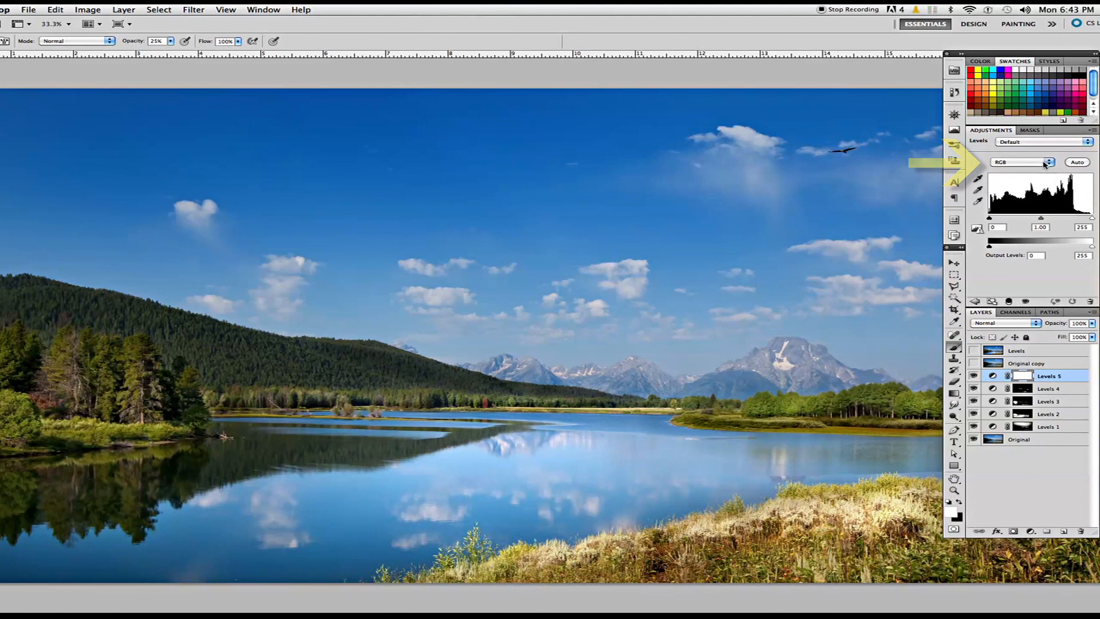
left_click(1045, 162)
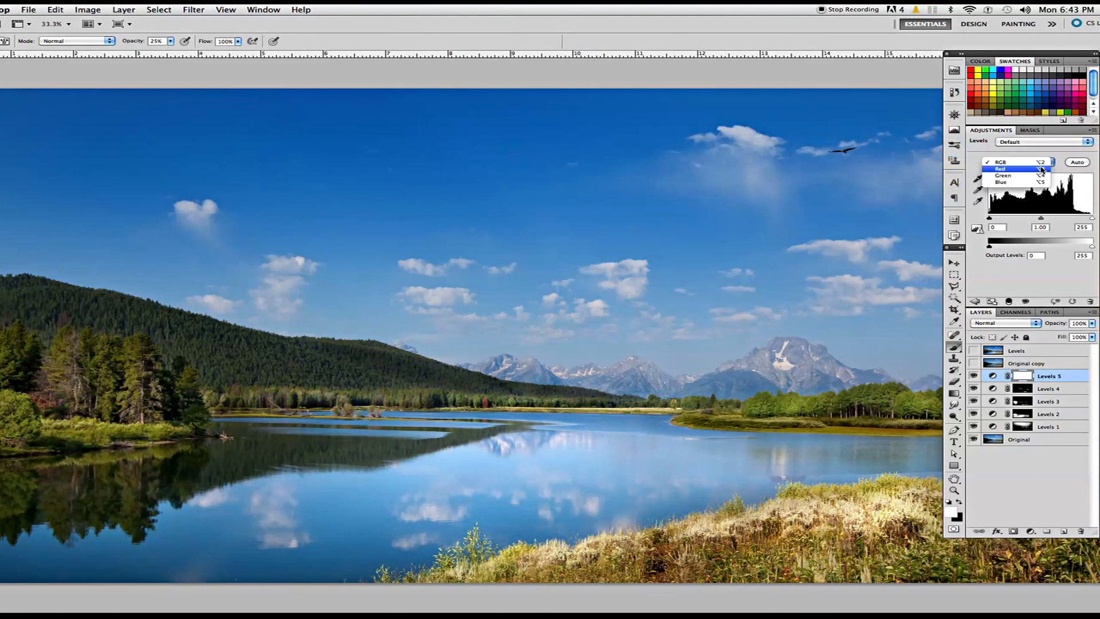
left_click(1041, 169)
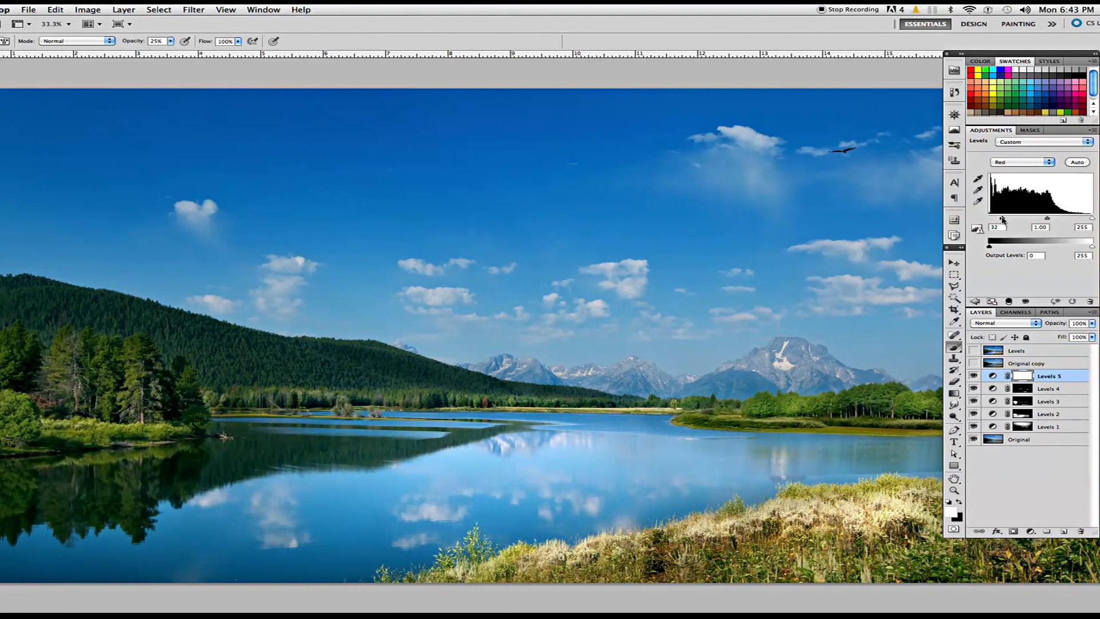
key("super+i")
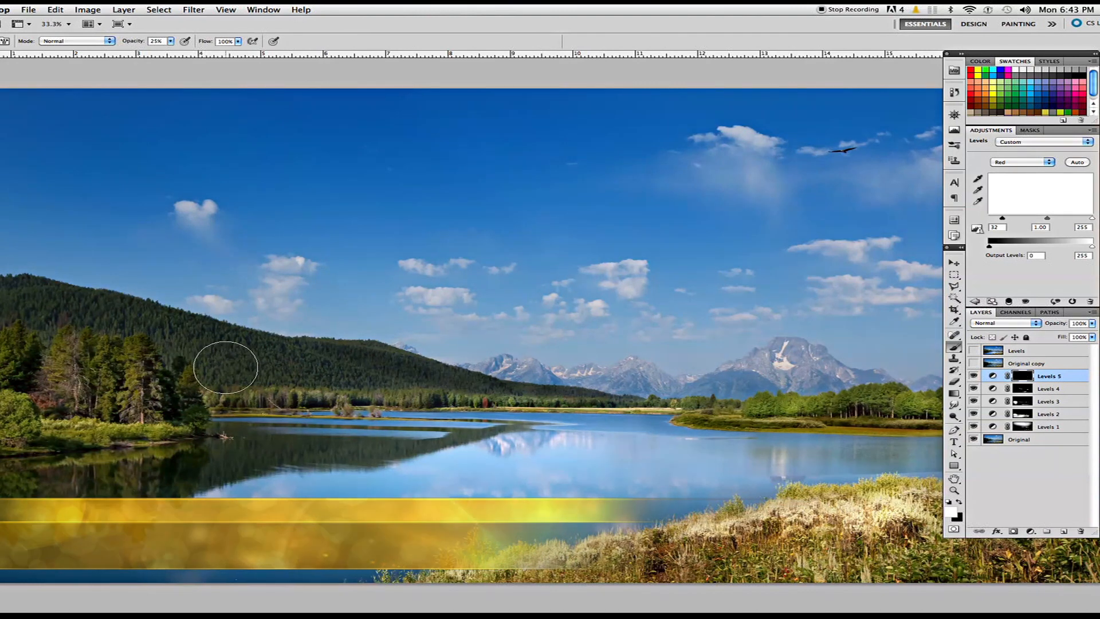
Paint white on the Levels 5 mask over the left shore trees and the tree line across the lake on the right
mouse_move(239, 363)
left_mouse_down()
mouse_move(105, 385)
mouse_move(138, 394)
mouse_move(132, 381)
mouse_move(47, 359)
mouse_move(0, 375)
left_mouse_up()
mouse_move(16, 417)
left_mouse_down()
mouse_move(175, 417)
mouse_move(169, 392)
mouse_move(135, 377)
mouse_move(128, 359)
mouse_move(11, 358)
left_mouse_up()
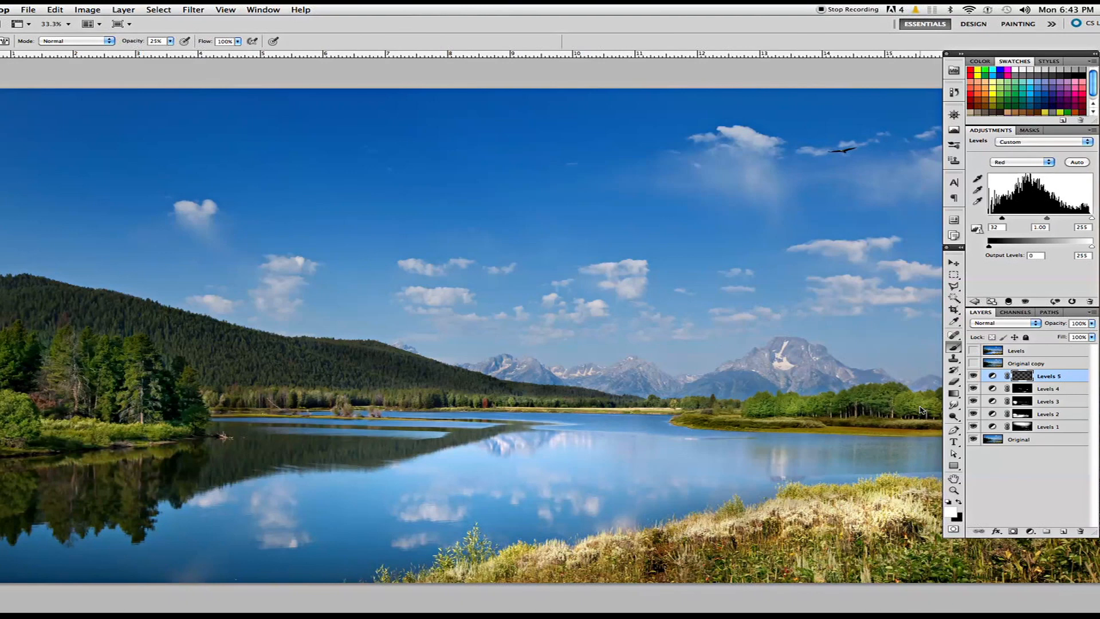
left_click_drag(716, 416, 934, 418)
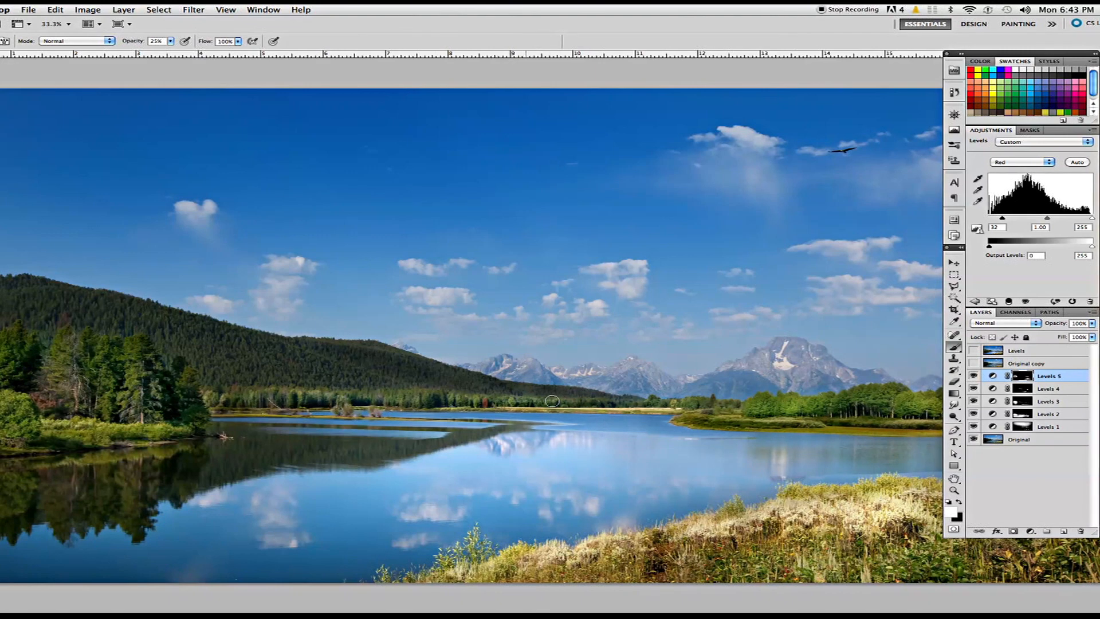
Add a sixth Levels adjustment layer, set the Blue channel's highlight input level to 229, and invert its mask to black
left_click(1030, 531)
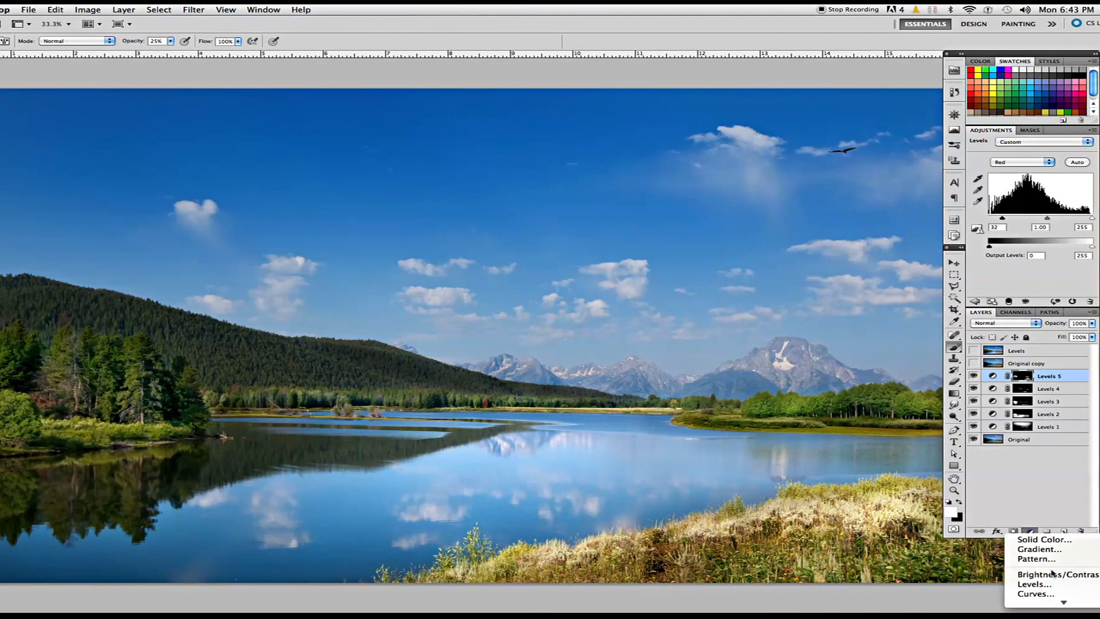
left_click(1034, 584)
left_click(1018, 163)
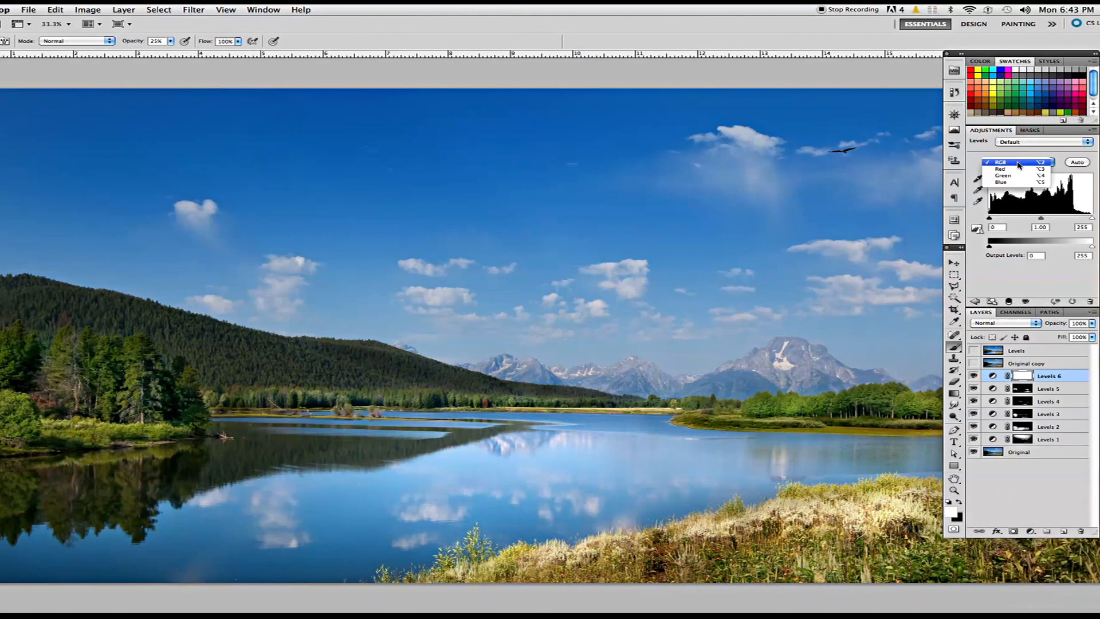
left_click(1017, 182)
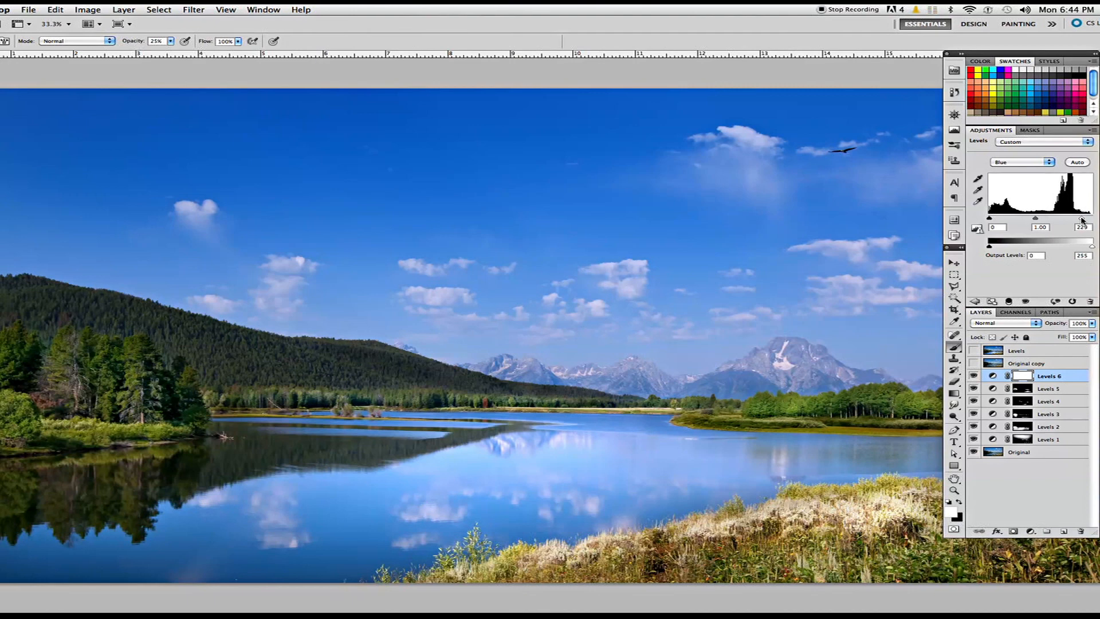
key("super+i")
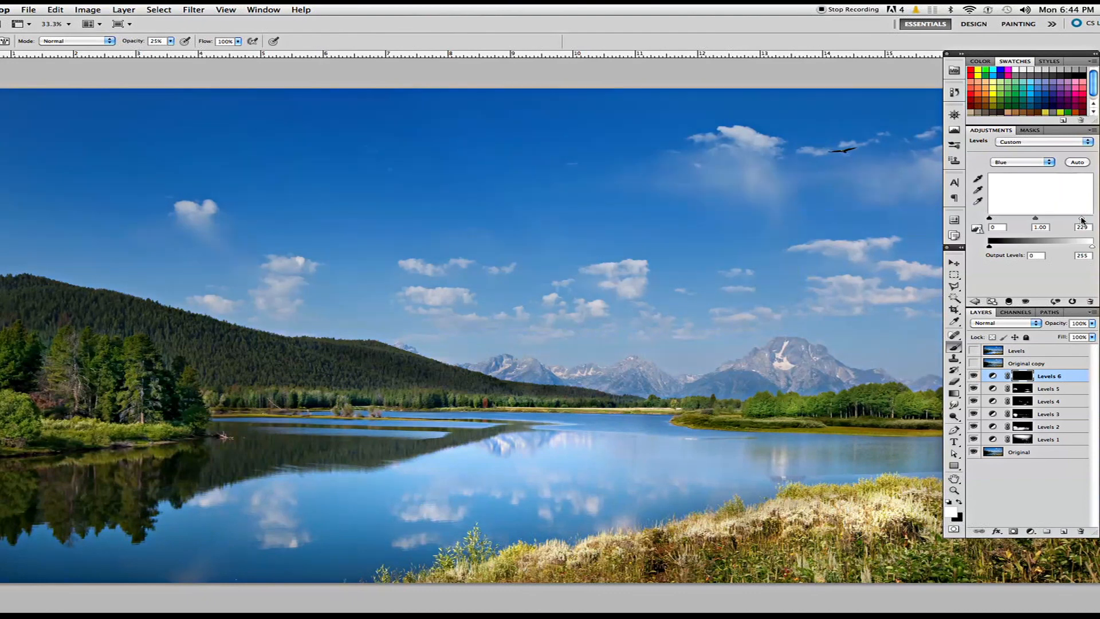
Enlarge the brush considerably and paint white on the Levels 6 mask across the sky
key("bracketright")
key("bracketright")
key("bracketright")
key("bracketright")
key("bracketright")
key("bracketright")
key("bracketright")
key("bracketright")
key("bracketright")
key("bracketright")
key("bracketright")
key("bracketright")
key("bracketright")
key("bracketright")
mouse_move(96, 149)
left_mouse_down()
mouse_move(528, 172)
mouse_move(880, 220)
mouse_move(373, 184)
mouse_move(445, 209)
mouse_move(320, 234)
mouse_move(298, 221)
mouse_move(815, 217)
left_mouse_up()
mouse_move(663, 245)
left_mouse_down()
mouse_move(570, 240)
mouse_move(496, 258)
mouse_move(891, 133)
mouse_move(371, 148)
left_mouse_up()
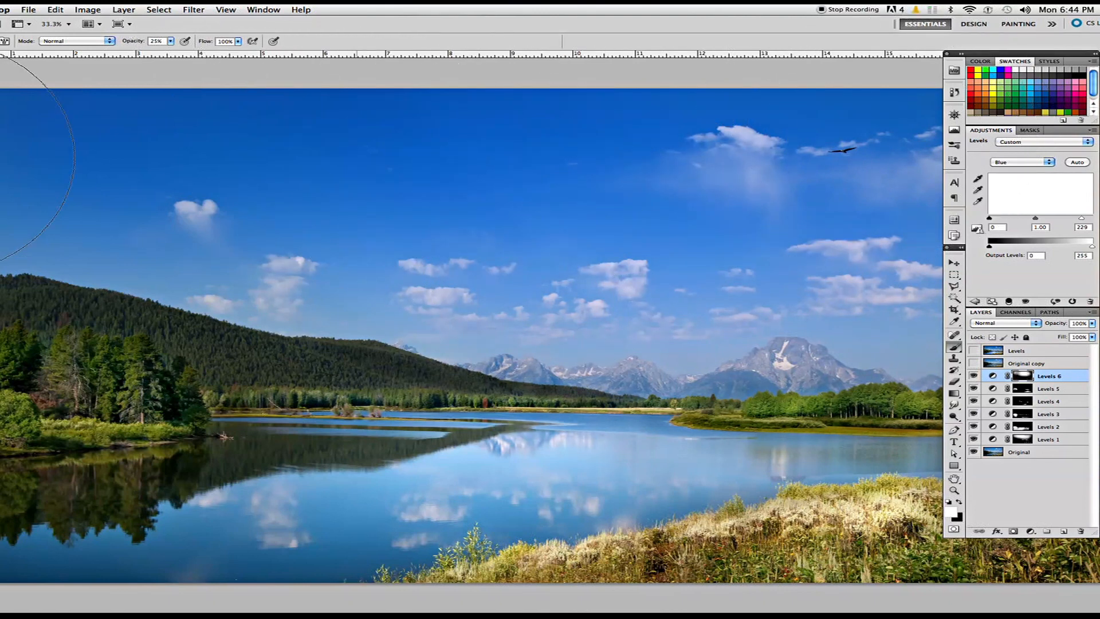
Paint white on the Levels 6 mask over the lake, reducing the brush size for the water near the foreground grass
mouse_move(398, 460)
left_mouse_down()
mouse_move(356, 488)
mouse_move(168, 492)
mouse_move(183, 488)
left_mouse_up()
key("bracketleft")
key("bracketleft")
key("bracketleft")
key("bracketleft")
key("bracketleft")
key("bracketleft")
key("bracketleft")
mouse_move(452, 480)
left_mouse_down()
mouse_move(303, 485)
mouse_move(505, 485)
mouse_move(251, 508)
mouse_move(522, 495)
left_mouse_up()
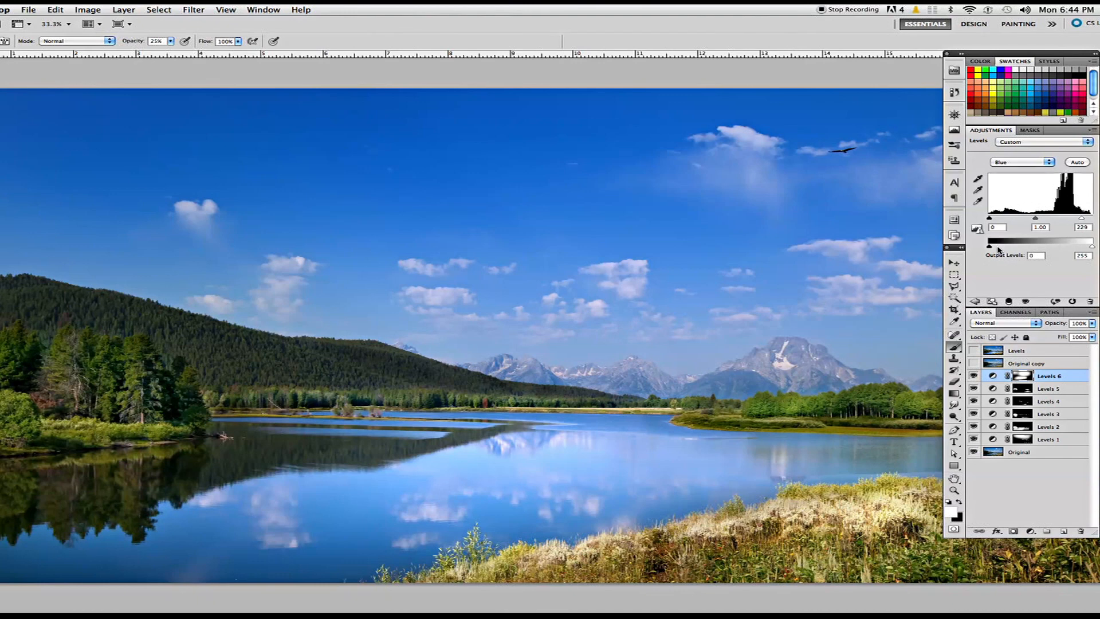
Compare the result with the unedited photo by toggling the Original copy layer, and show the Levels layer for comparison
left_click(973, 363)
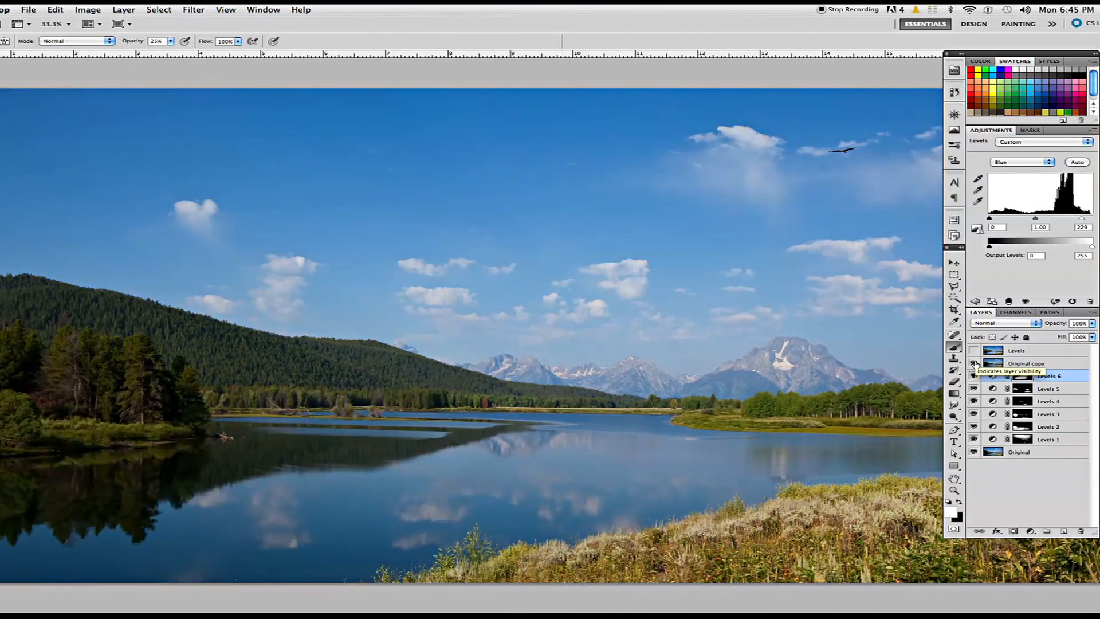
left_click(974, 364)
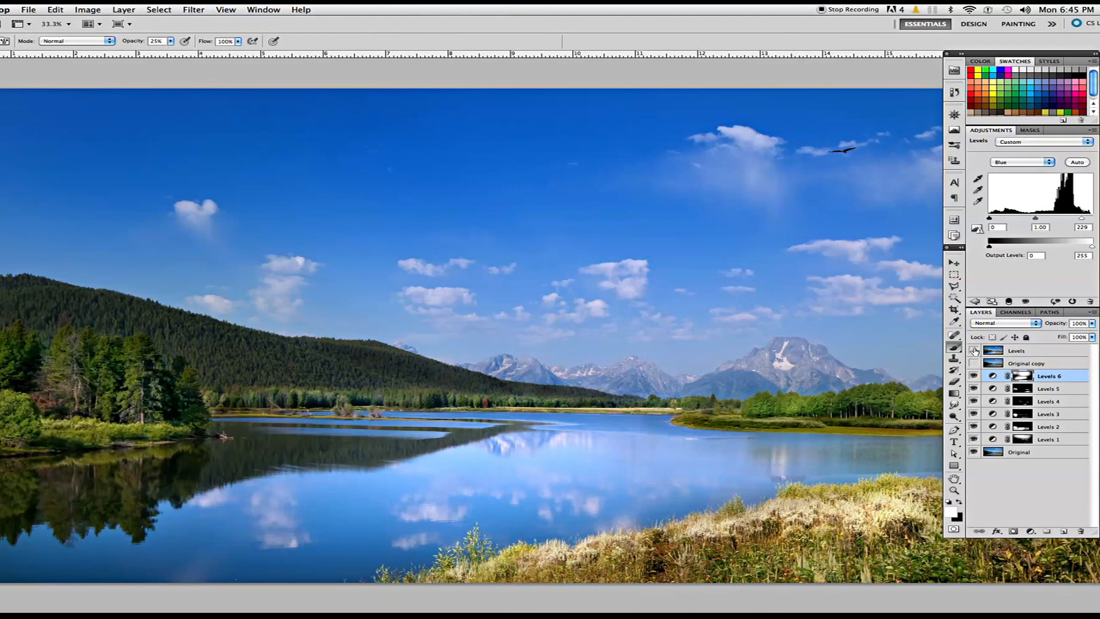
left_click(974, 351)
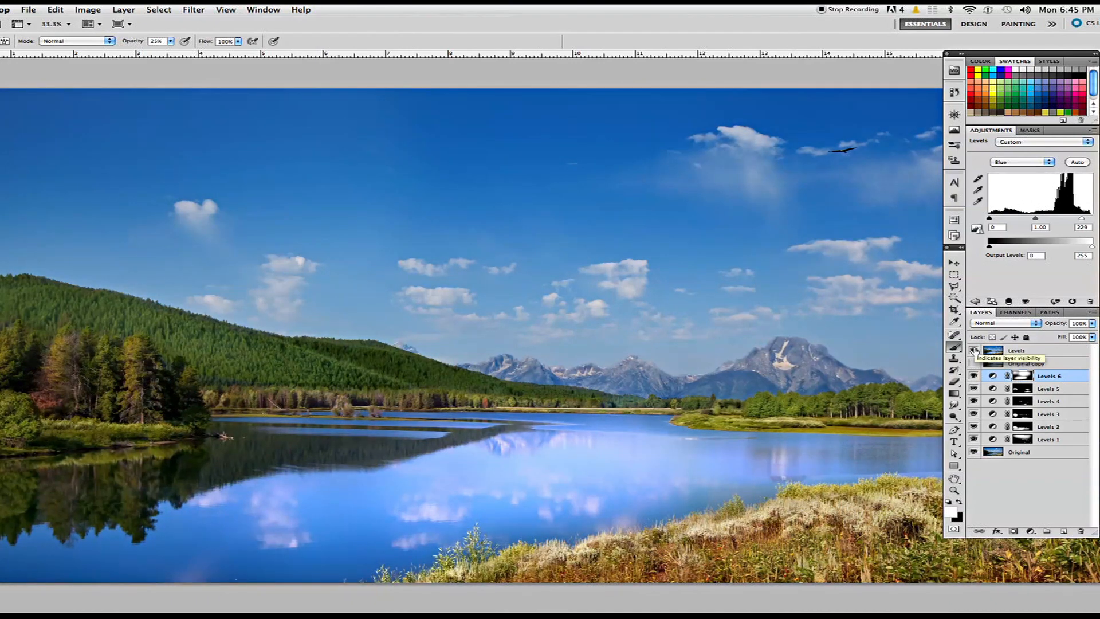